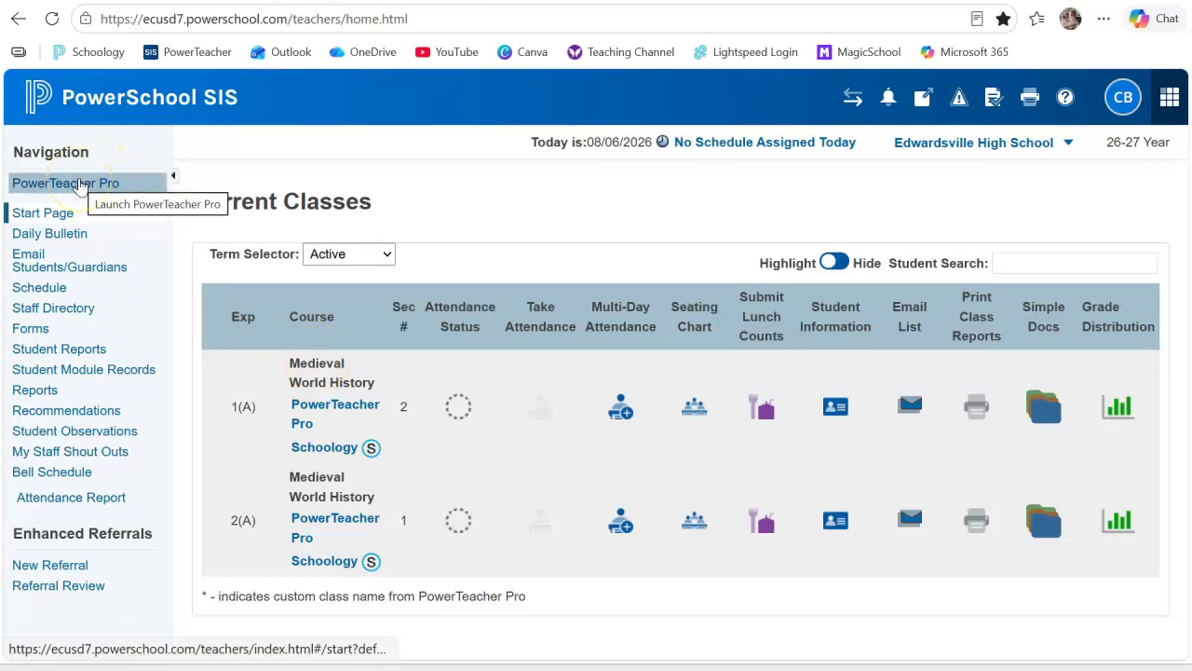
Launch the PowerTeacher Pro gradebook from the start page and open the grading Categories page.
{"action": "left_click", "coordinate": [63, 187]}
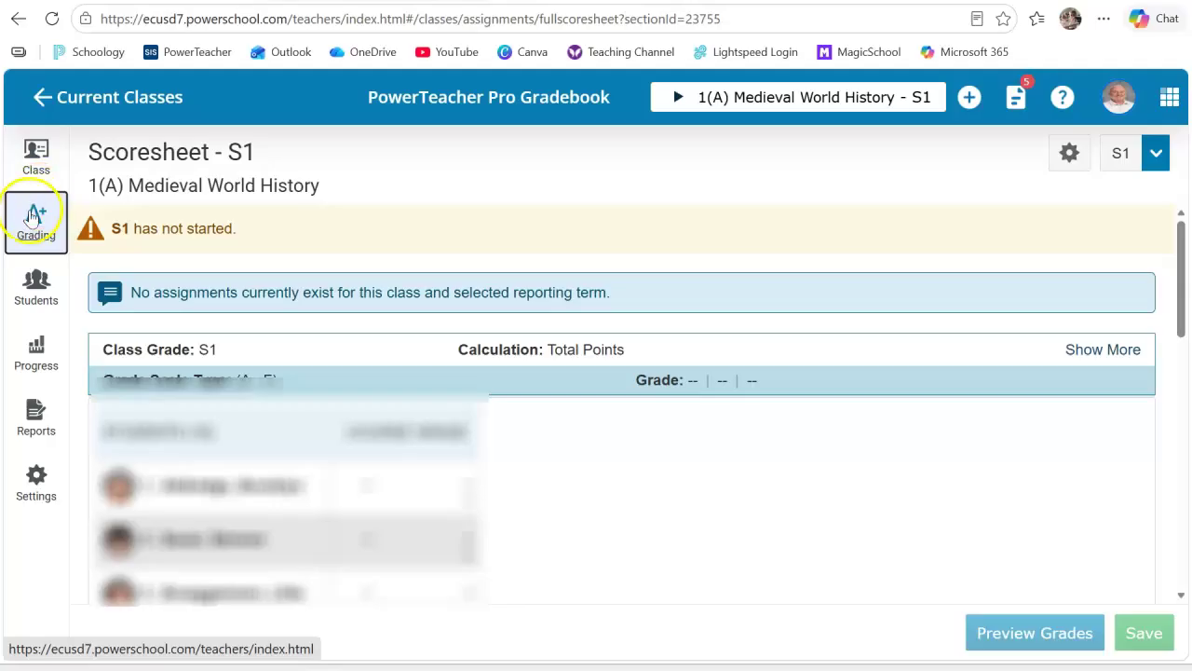
{"action": "left_click", "coordinate": [33, 221]}
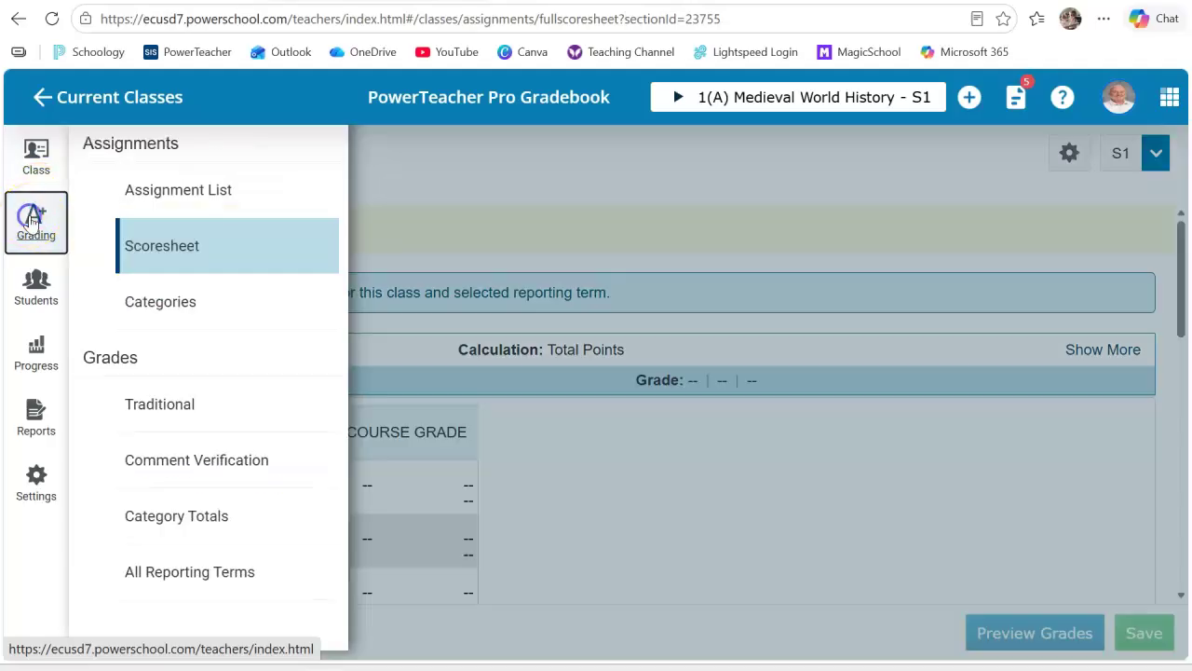
{"action": "left_click", "coordinate": [163, 299]}
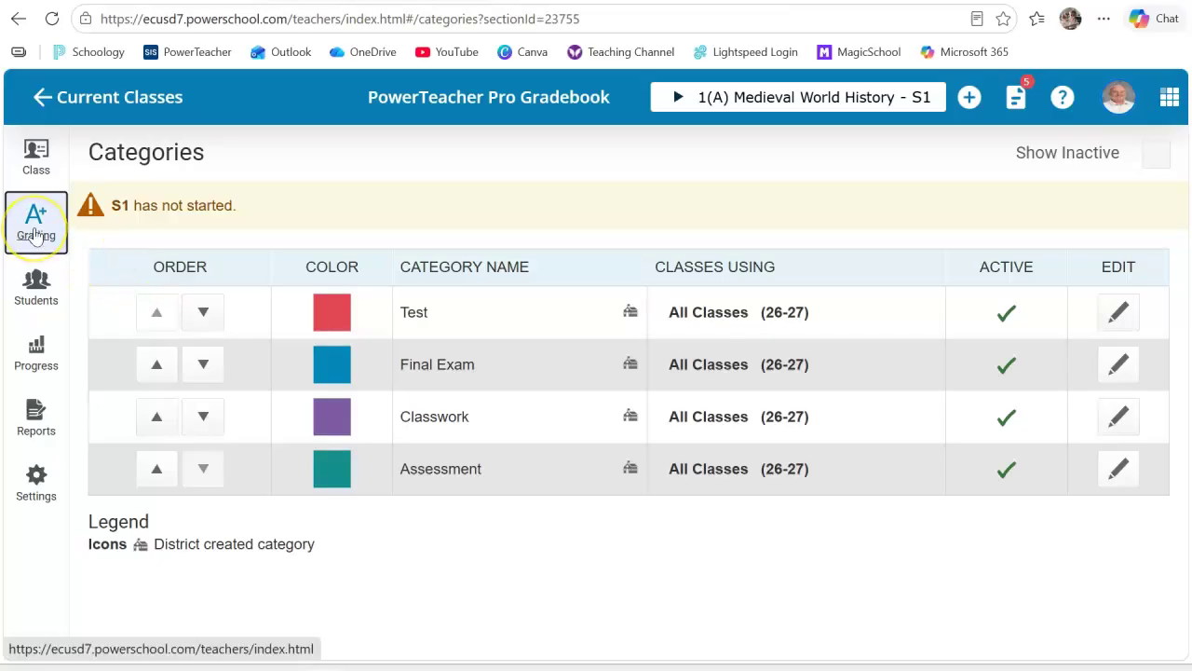
{"action": "left_click", "coordinate": [35, 232]}
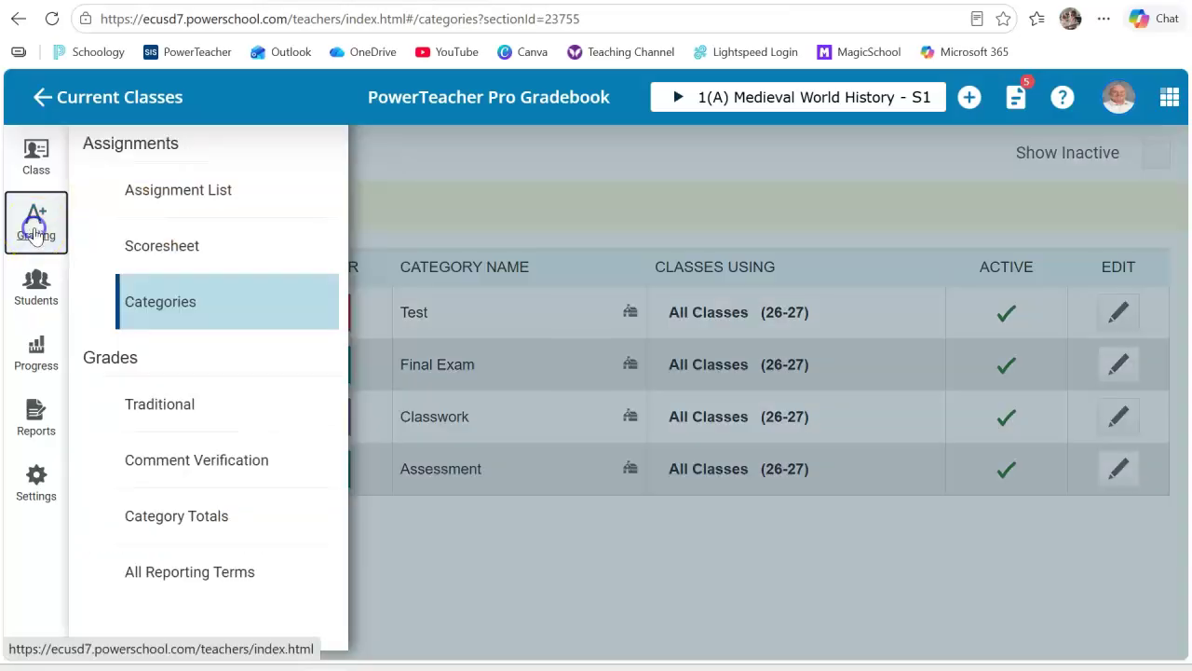
{"action": "left_click", "coordinate": [167, 301]}
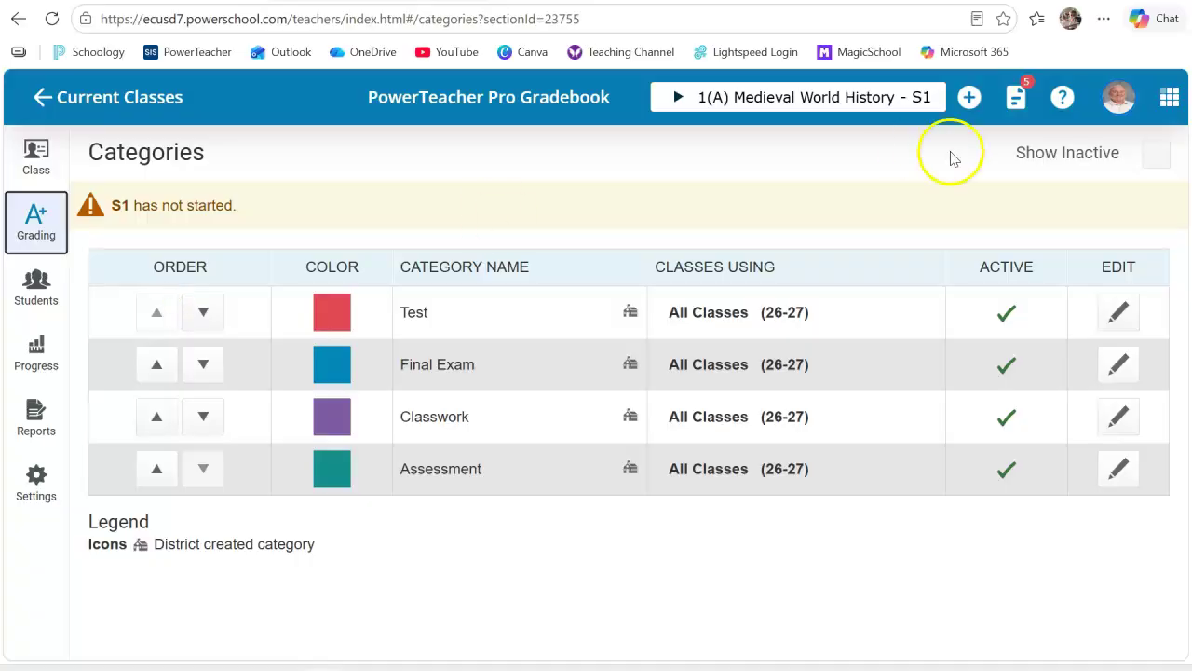
Show the inactive categories in the category list and review which ones are active.
{"action": "left_click", "coordinate": [1158, 156]}
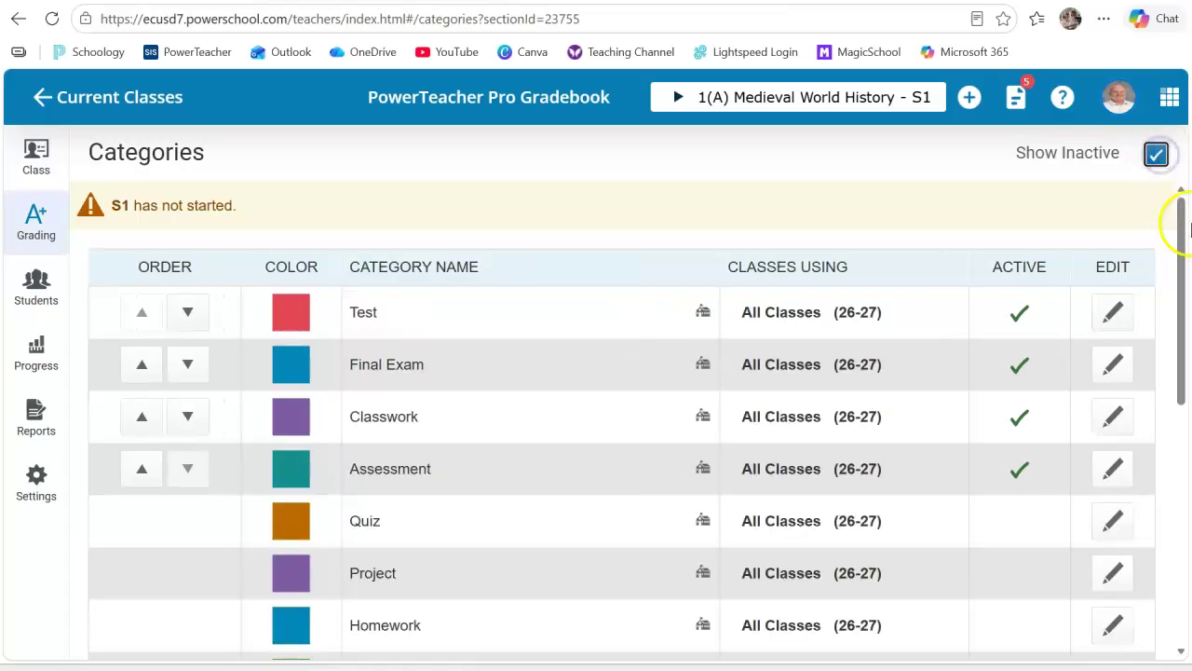
{"action": "mouse_move", "coordinate": [1183, 223]}
{"action": "left_mouse_down"}
{"action": "mouse_move", "coordinate": [1175, 421]}
{"action": "mouse_move", "coordinate": [1179, 216]}
{"action": "mouse_move", "coordinate": [1185, 228]}
{"action": "left_mouse_up"}
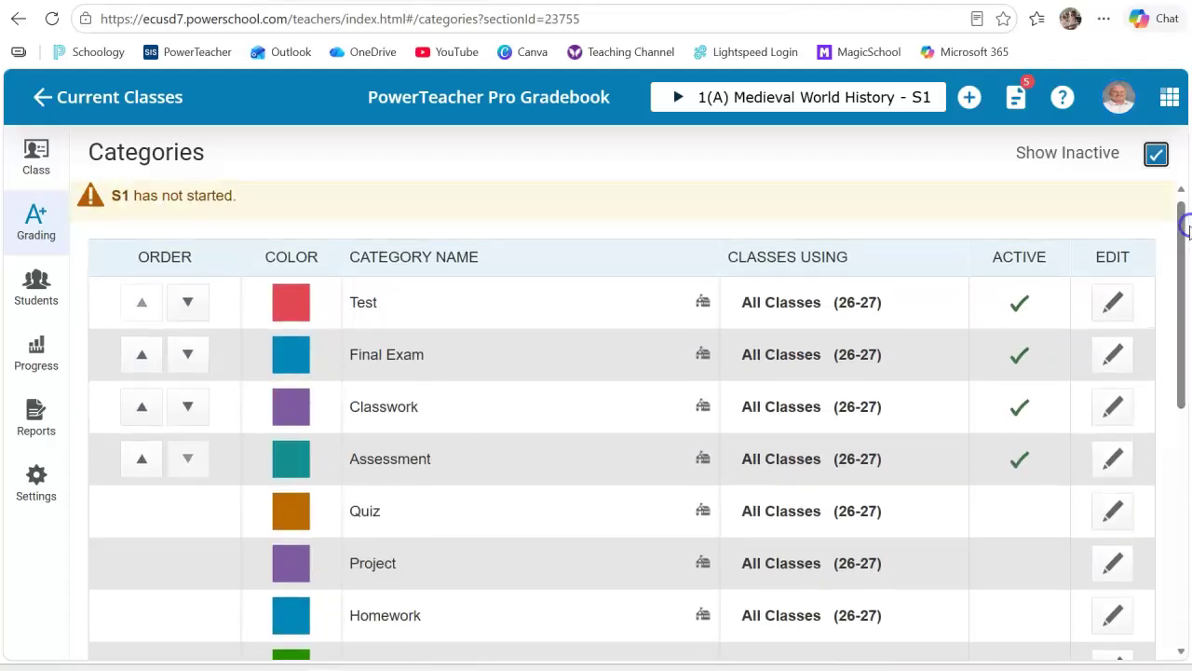
{"action": "left_click", "coordinate": [1028, 419]}
{"action": "left_click", "coordinate": [1051, 317]}
{"action": "left_click", "coordinate": [1041, 350]}
{"action": "left_click", "coordinate": [1062, 317]}
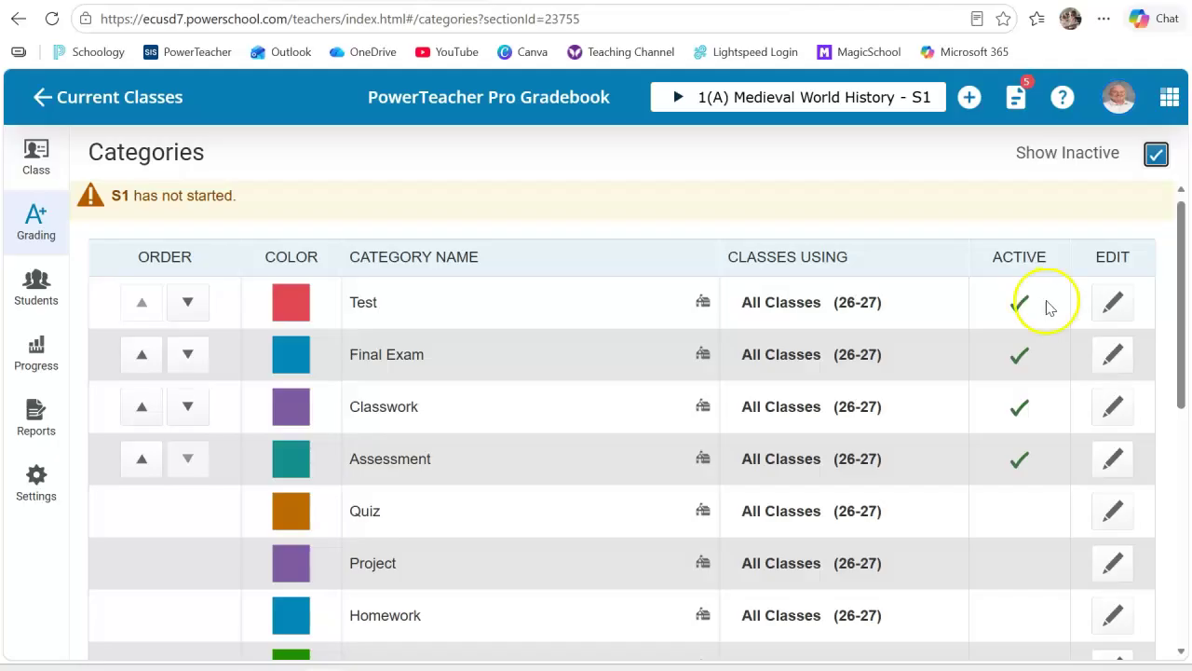
Deactivate the Test category and save the change.
{"action": "left_click", "coordinate": [1112, 303]}
{"action": "left_click", "coordinate": [903, 429]}
{"action": "left_click", "coordinate": [900, 623]}
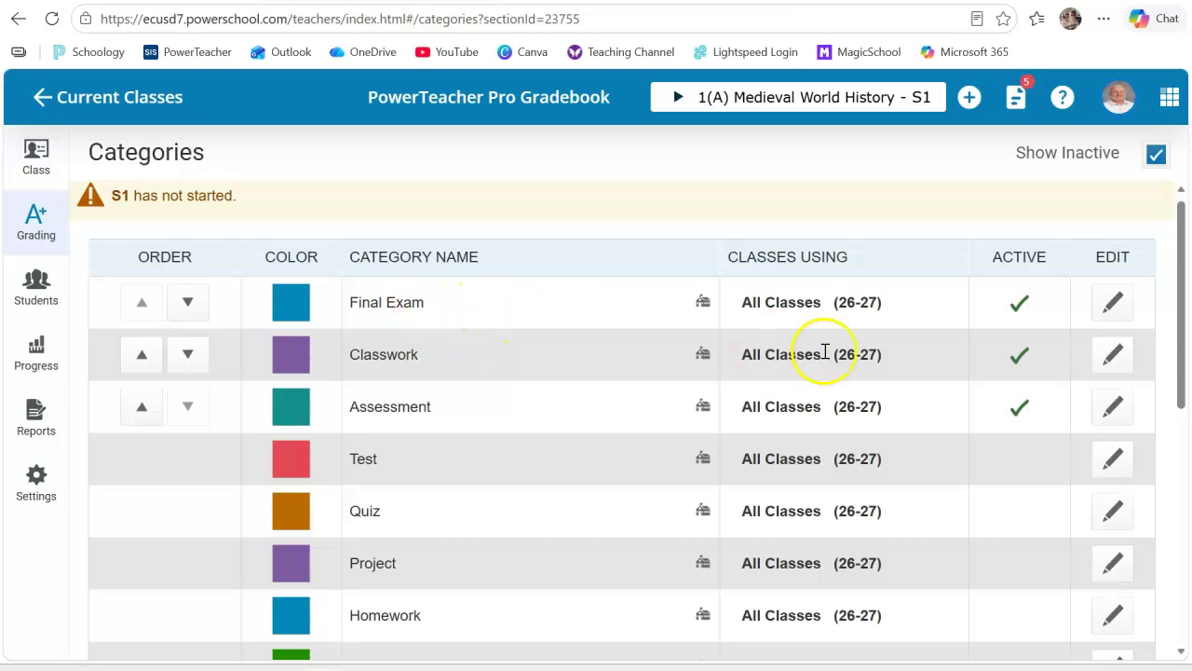
View the types of items that can be created, including Category, and hide the inactive categories from the list.
{"action": "scroll", "coordinate": [1179, 317], "scroll_direction": "up", "scroll_amount": 1}
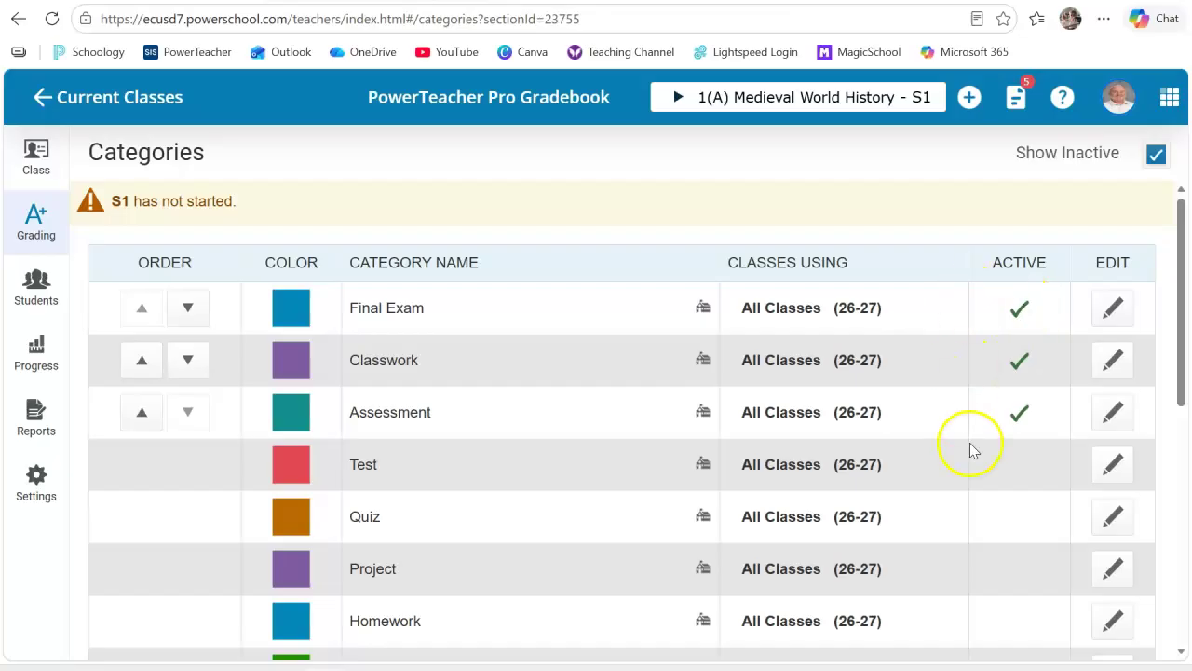
{"action": "left_click_drag", "start_coordinate": [1181, 314], "coordinate": [1174, 154]}
{"action": "left_click", "coordinate": [969, 98]}
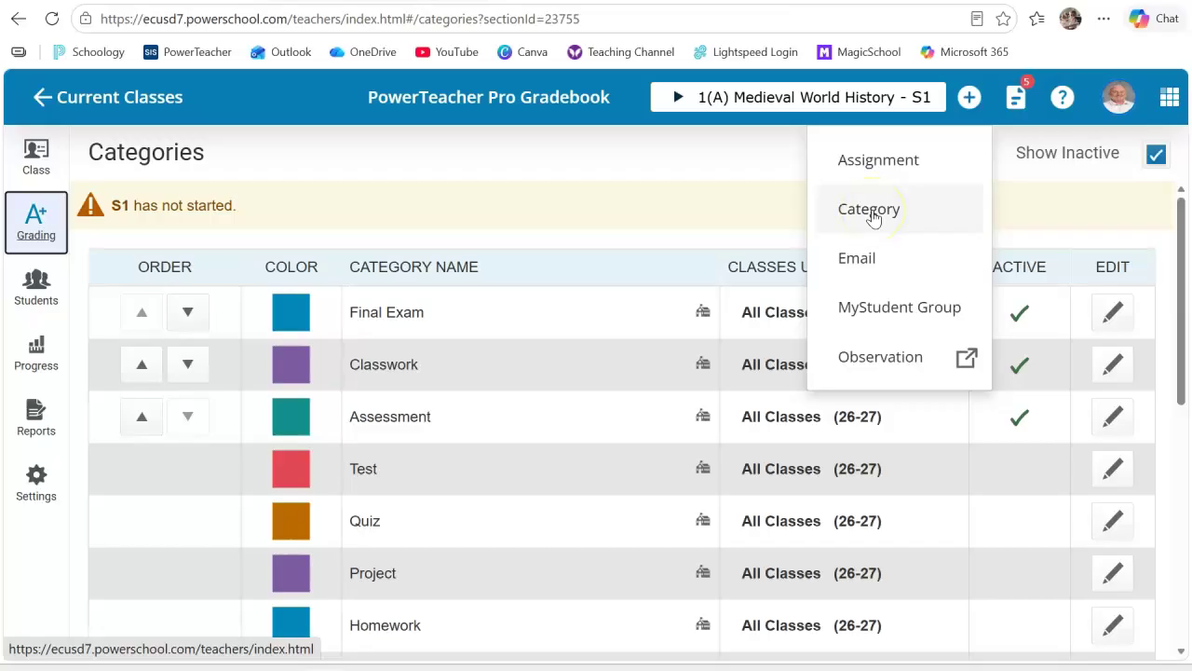
{"action": "left_click_drag", "start_coordinate": [1174, 326], "coordinate": [1184, 296]}
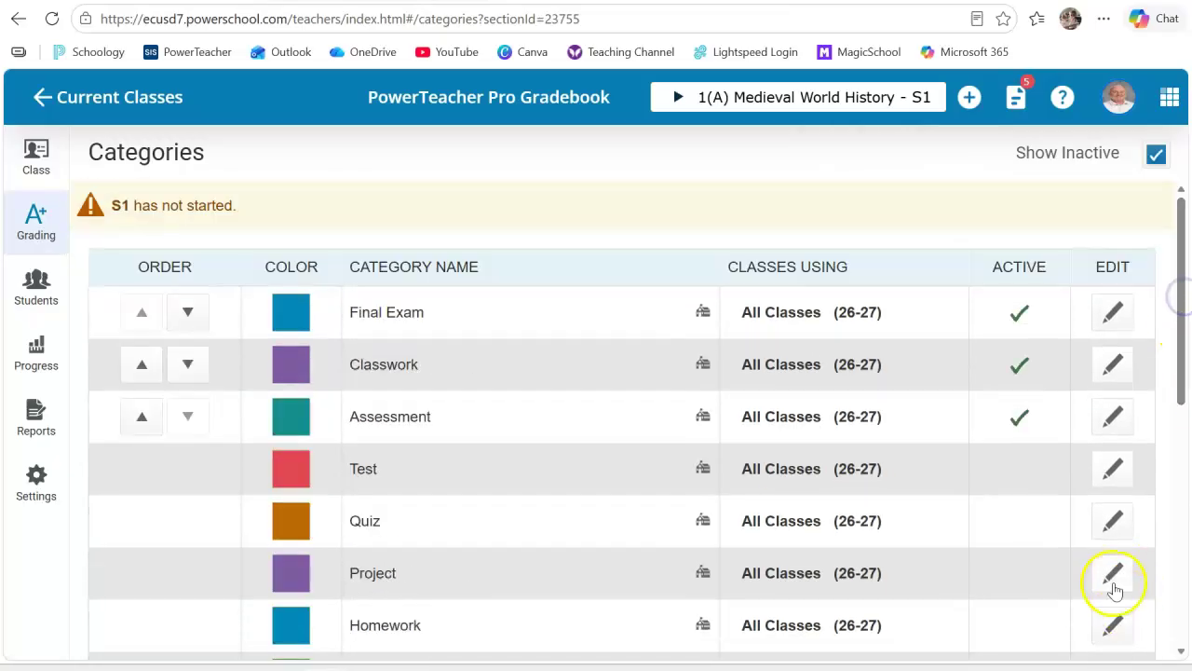
{"action": "left_click", "coordinate": [1155, 154]}
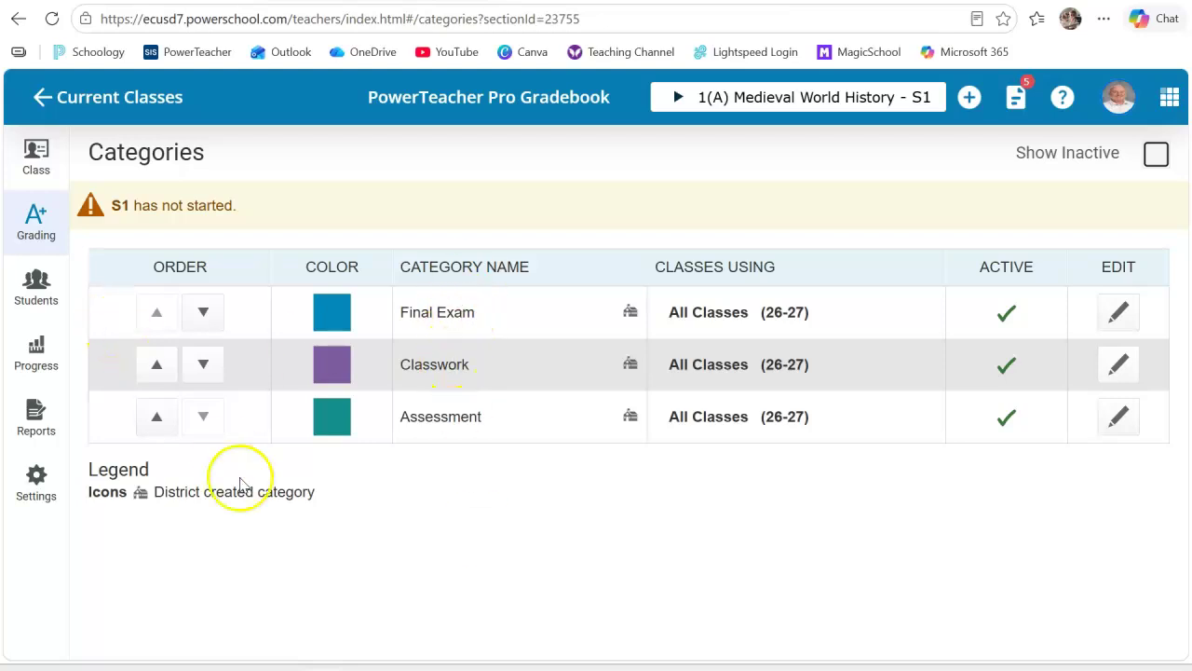
Open the Traditional Grade Calculations settings for the first 1(A) Medieval World History class.
{"action": "left_click", "coordinate": [38, 478]}
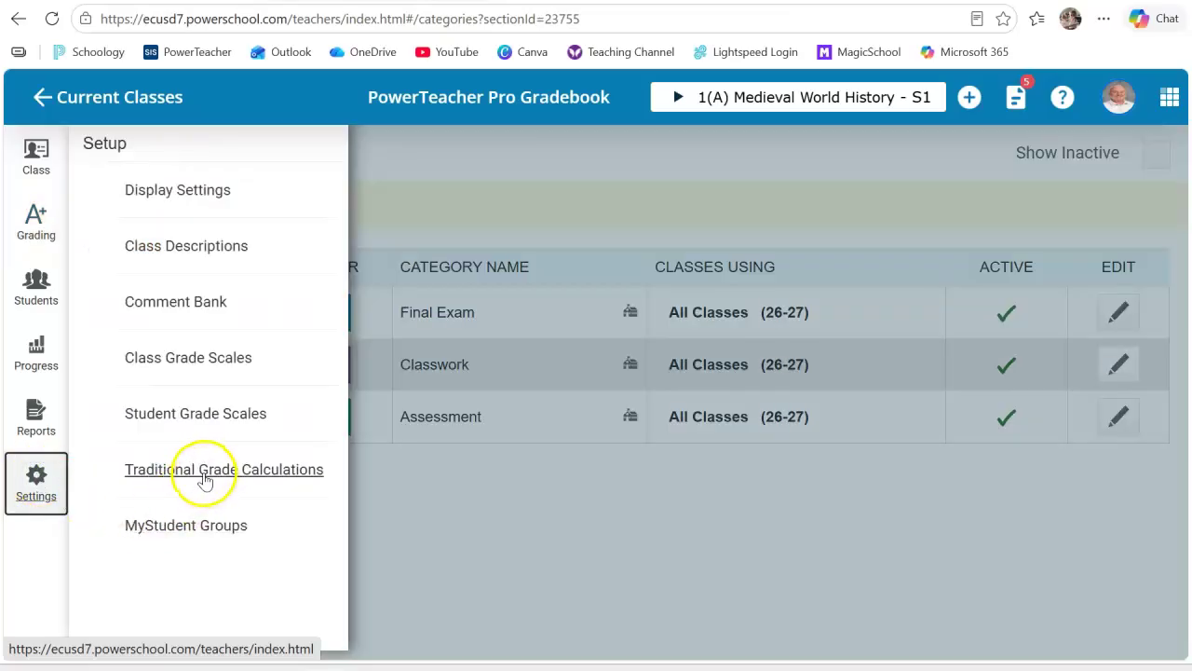
{"action": "left_click", "coordinate": [235, 471]}
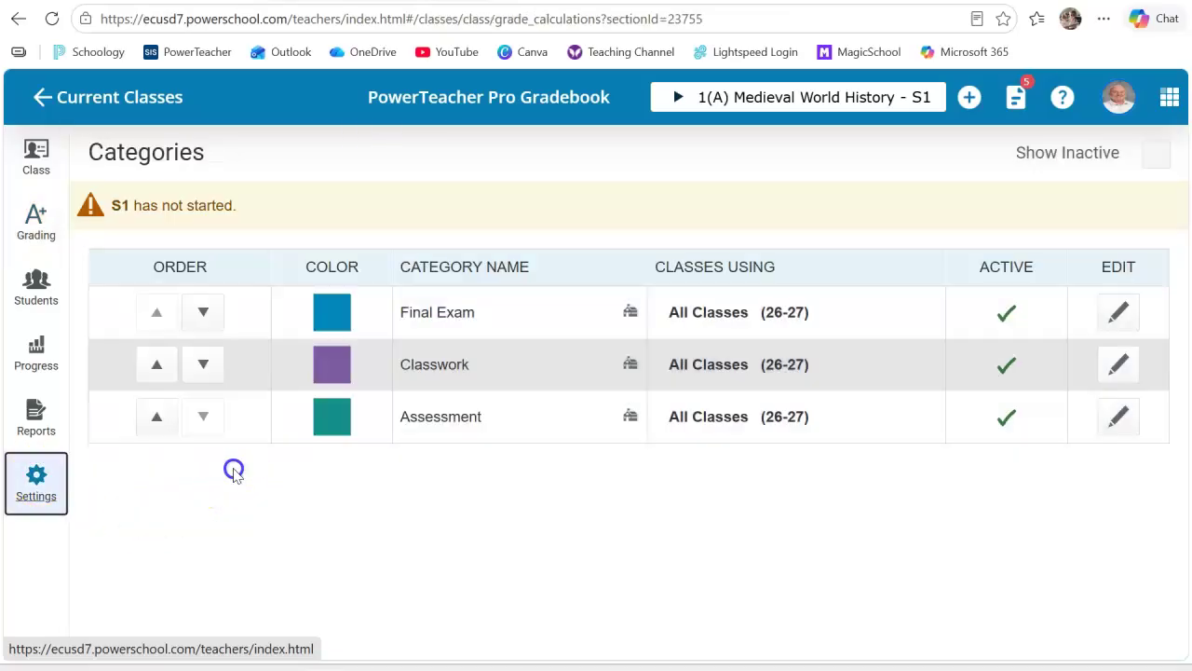
{"action": "left_click", "coordinate": [464, 482]}
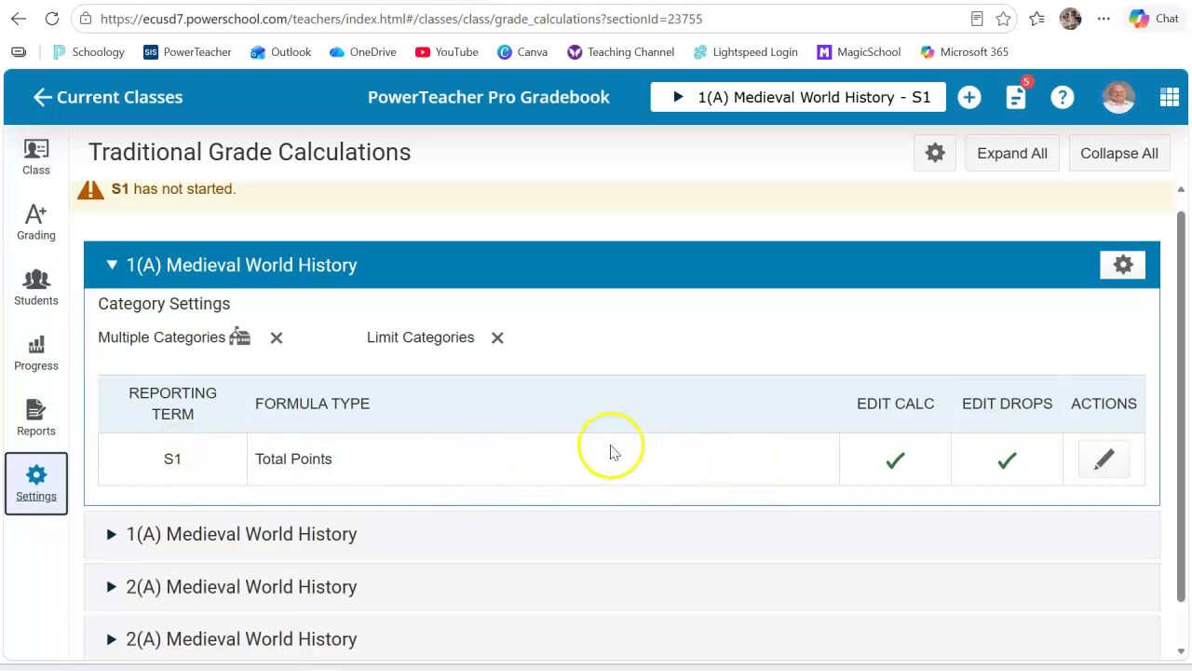
Edit the S1 grade formula of that class, giving the first row a weight of 10 and adding two more rows.
{"action": "left_click", "coordinate": [1106, 456]}
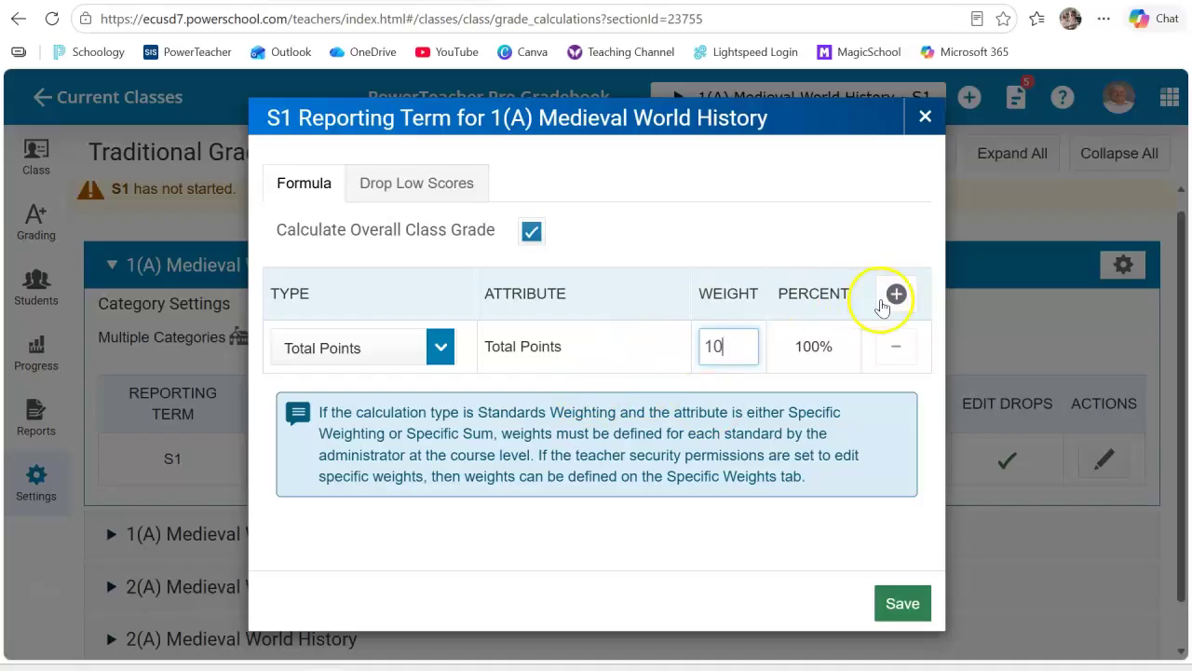
{"action": "left_click", "coordinate": [896, 294]}
{"action": "left_click", "coordinate": [896, 293]}
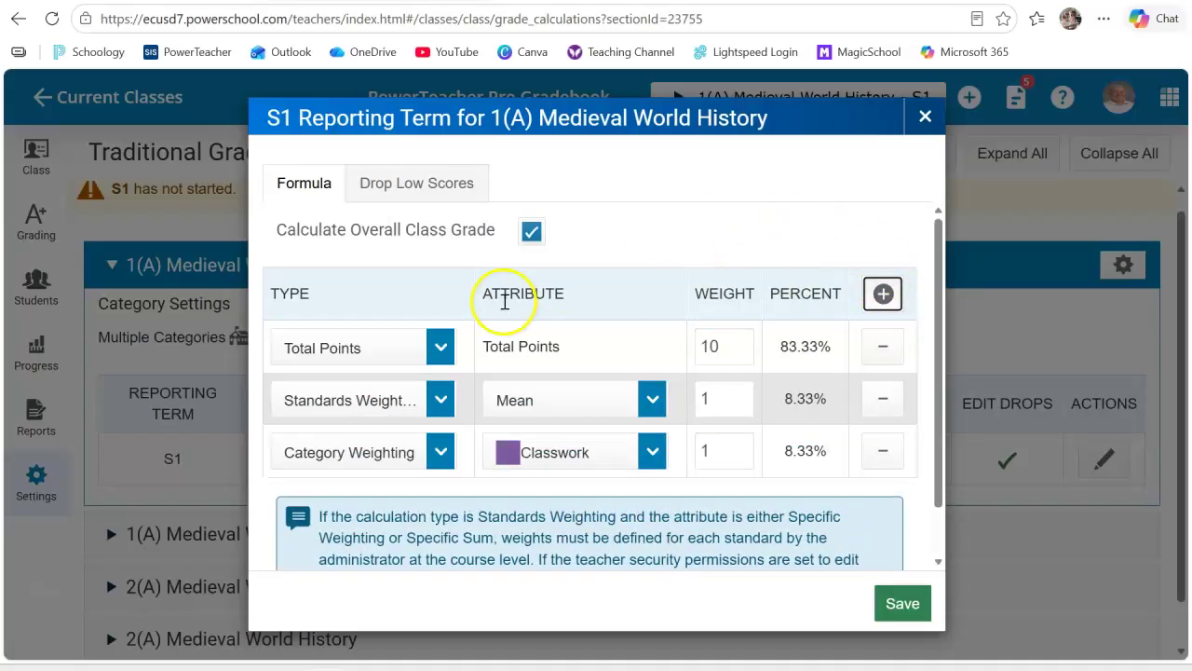
Make all three formula rows Category Weighting, covering Final Exam, Assessment and Classwork in that order.
{"action": "left_click", "coordinate": [443, 344]}
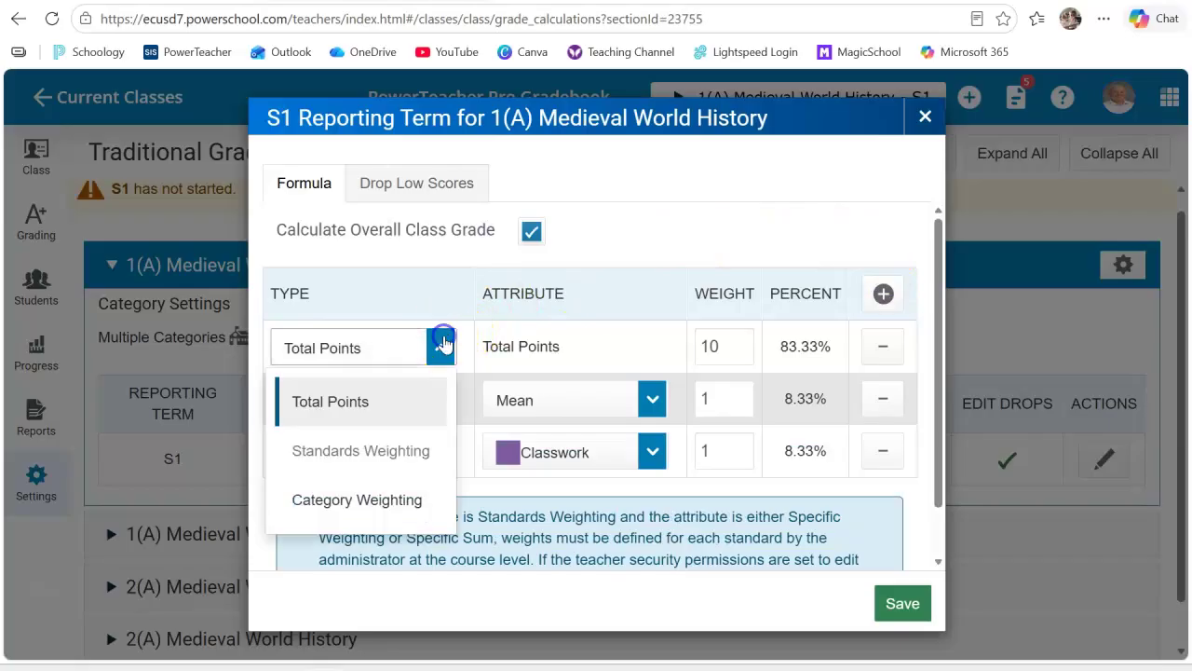
{"action": "left_click", "coordinate": [375, 495]}
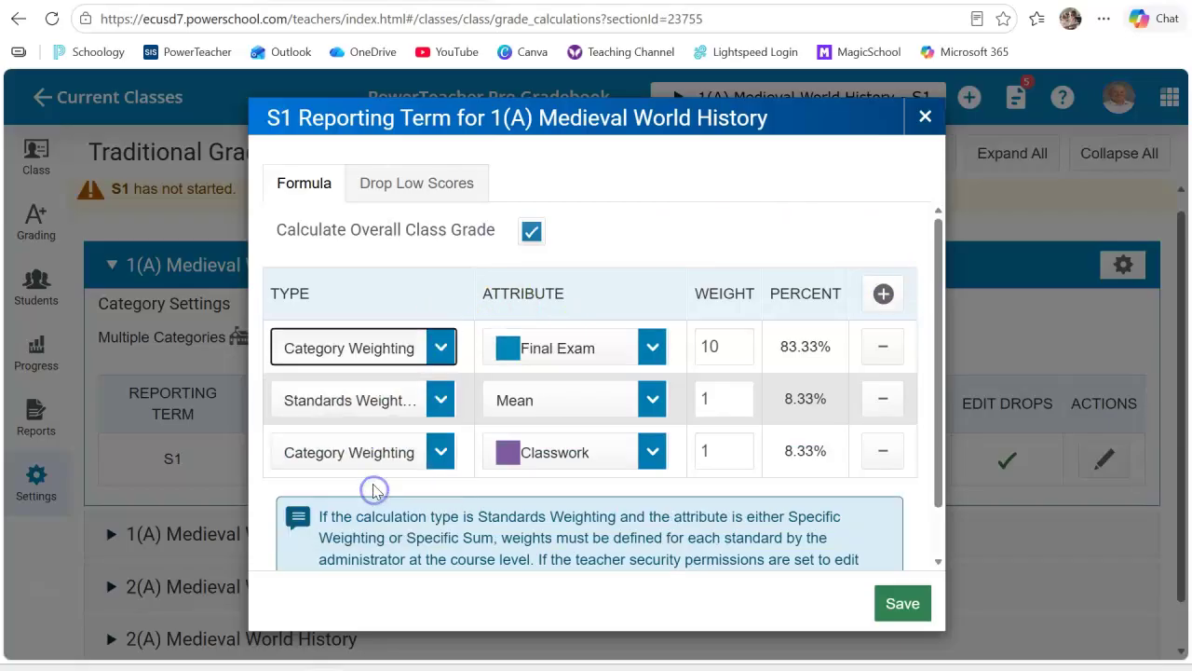
{"action": "left_click", "coordinate": [439, 399]}
{"action": "left_click", "coordinate": [361, 551]}
{"action": "left_click", "coordinate": [441, 452]}
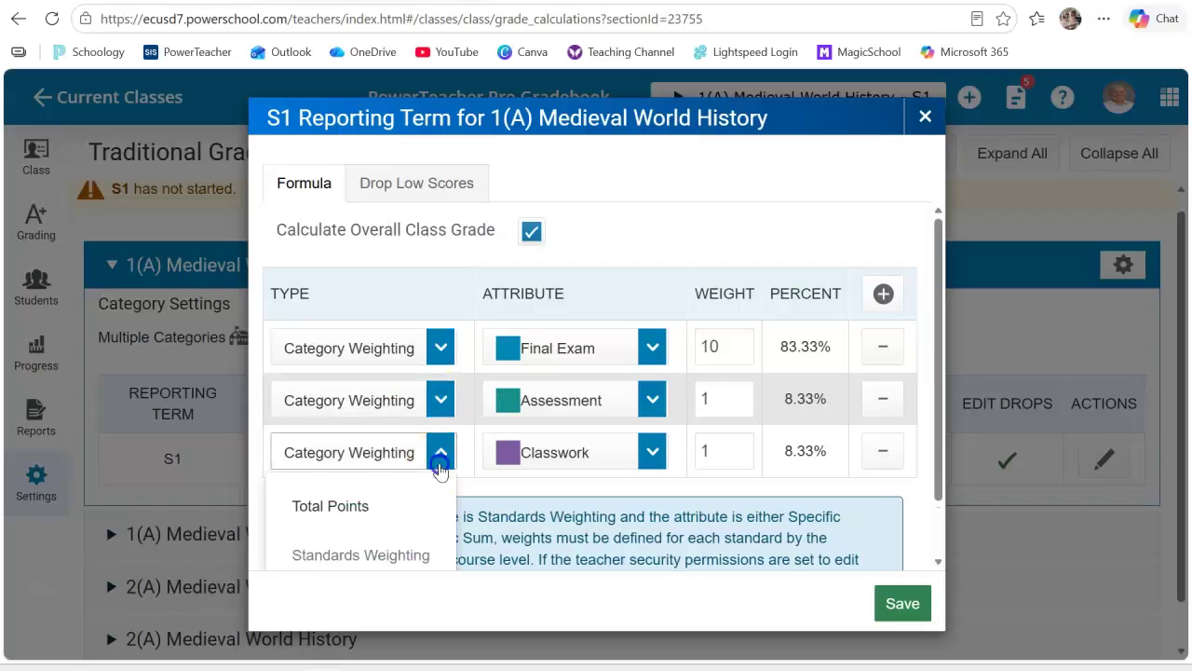
{"action": "left_click", "coordinate": [438, 460]}
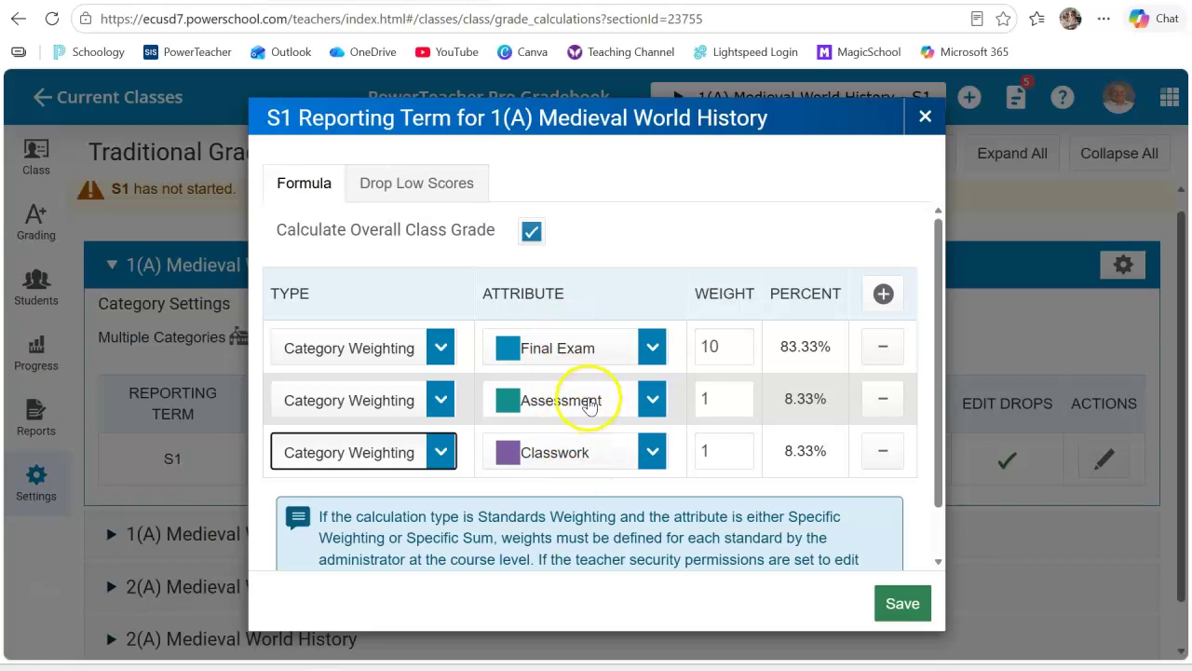
{"action": "left_click", "coordinate": [653, 349]}
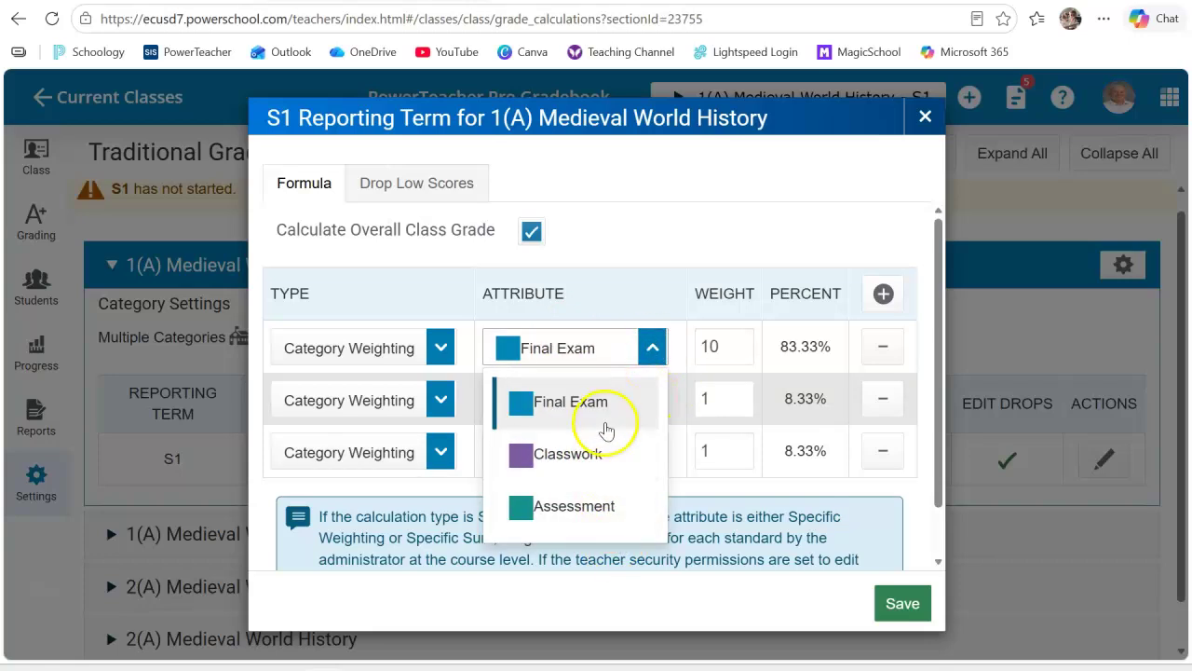
{"action": "left_click", "coordinate": [578, 402]}
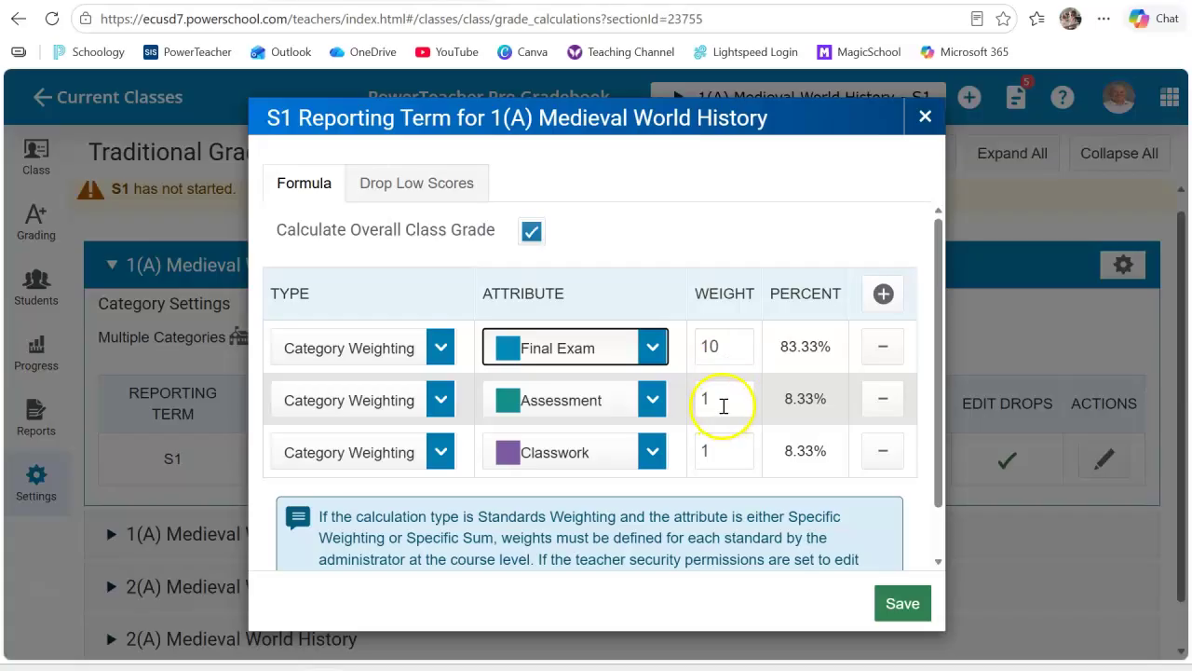
{"action": "left_click", "coordinate": [741, 344]}
{"action": "left_click", "coordinate": [733, 401]}
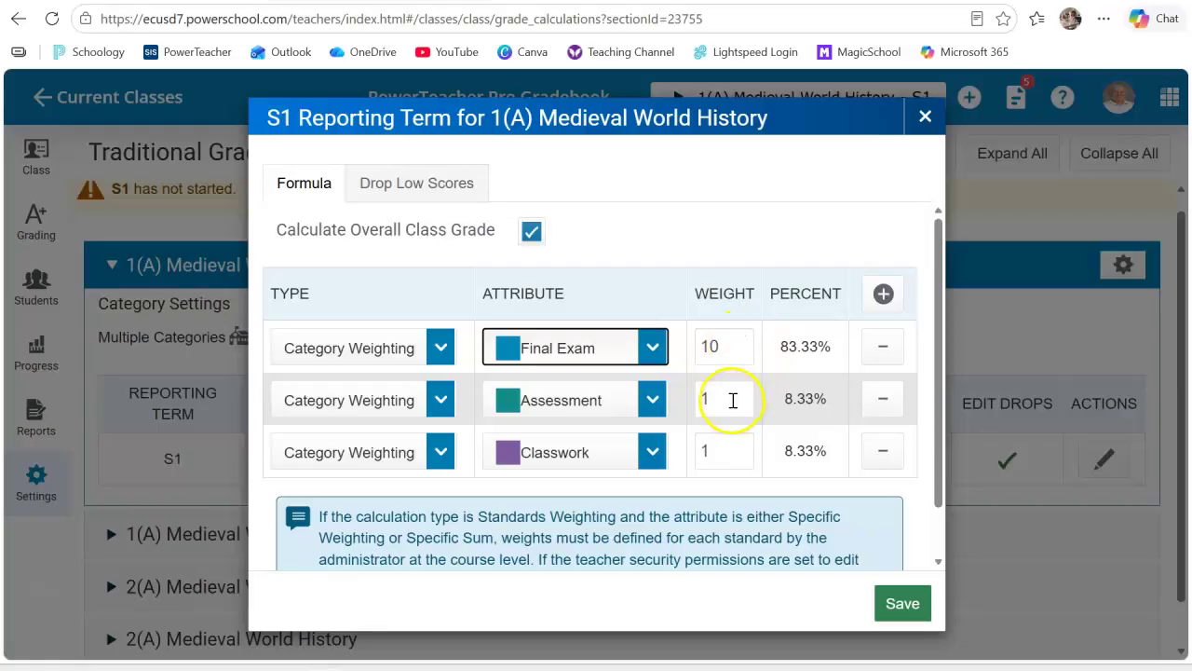
{"action": "left_click", "coordinate": [733, 400]}
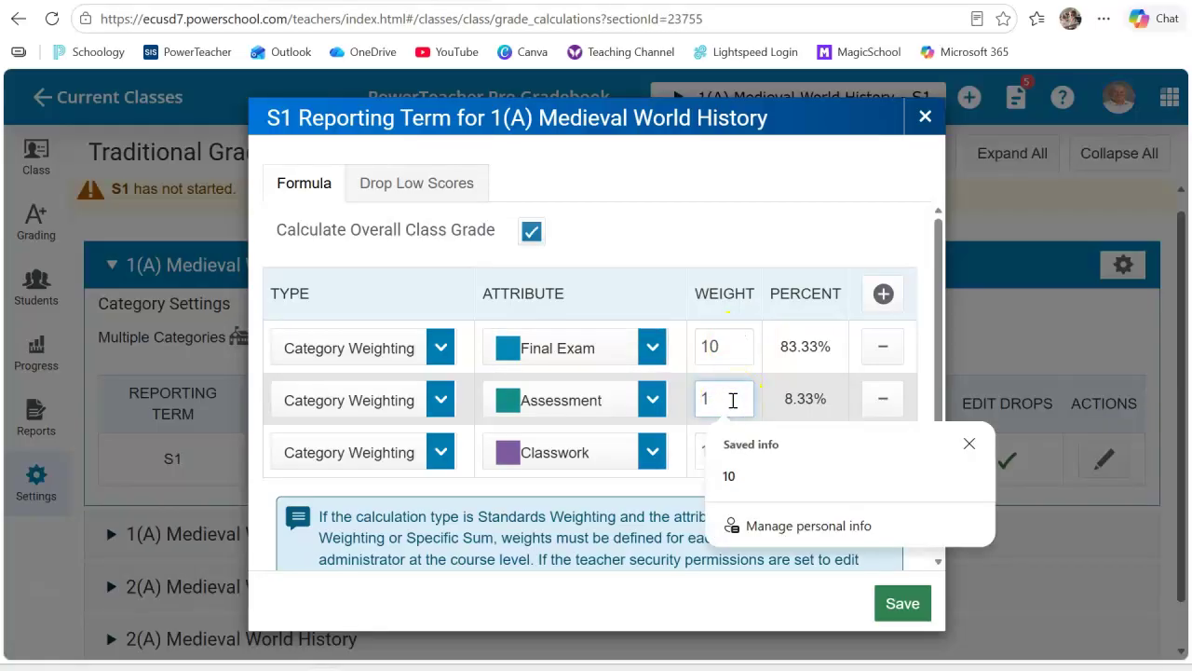
{"action": "left_click", "coordinate": [647, 487]}
{"action": "left_click", "coordinate": [728, 416]}
{"action": "left_click", "coordinate": [730, 397]}
{"action": "left_click", "coordinate": [730, 396]}
{"action": "left_click", "coordinate": [657, 486]}
{"action": "left_click", "coordinate": [721, 369]}
{"action": "left_click", "coordinate": [727, 407]}
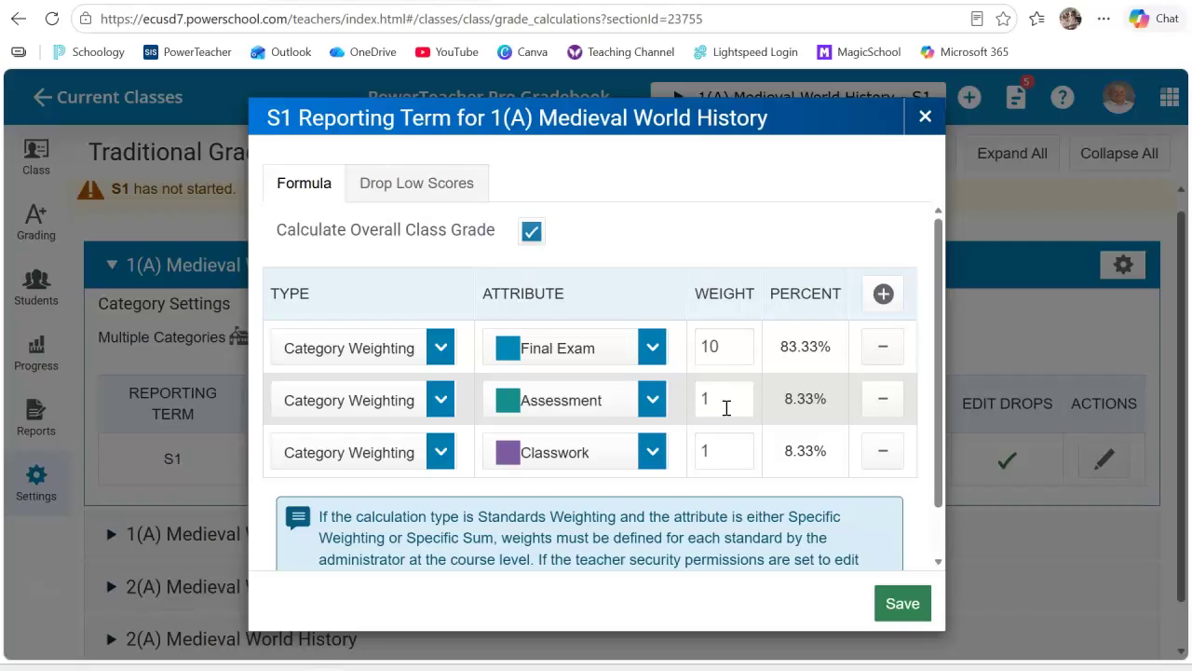
{"action": "left_click", "coordinate": [728, 396]}
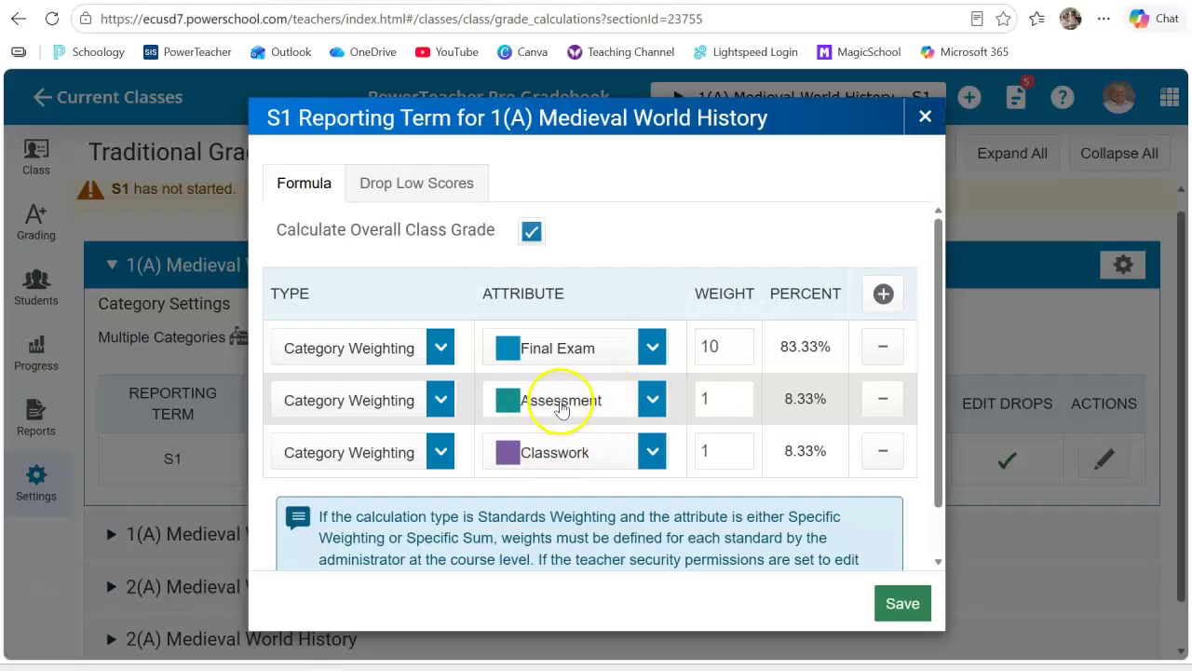
Set the weights of the Assessment and Classwork categories to 45 each.
{"action": "left_click", "coordinate": [724, 403]}
{"action": "key", "text": "BackSpace"}
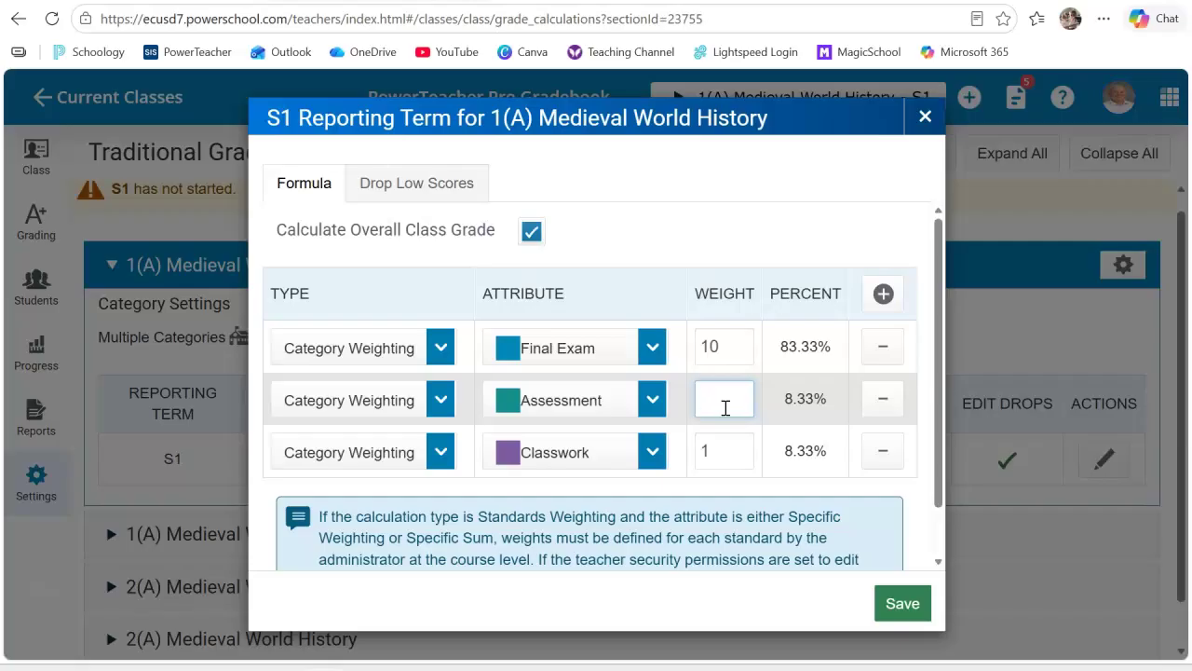
{"action": "type", "text": "45"}
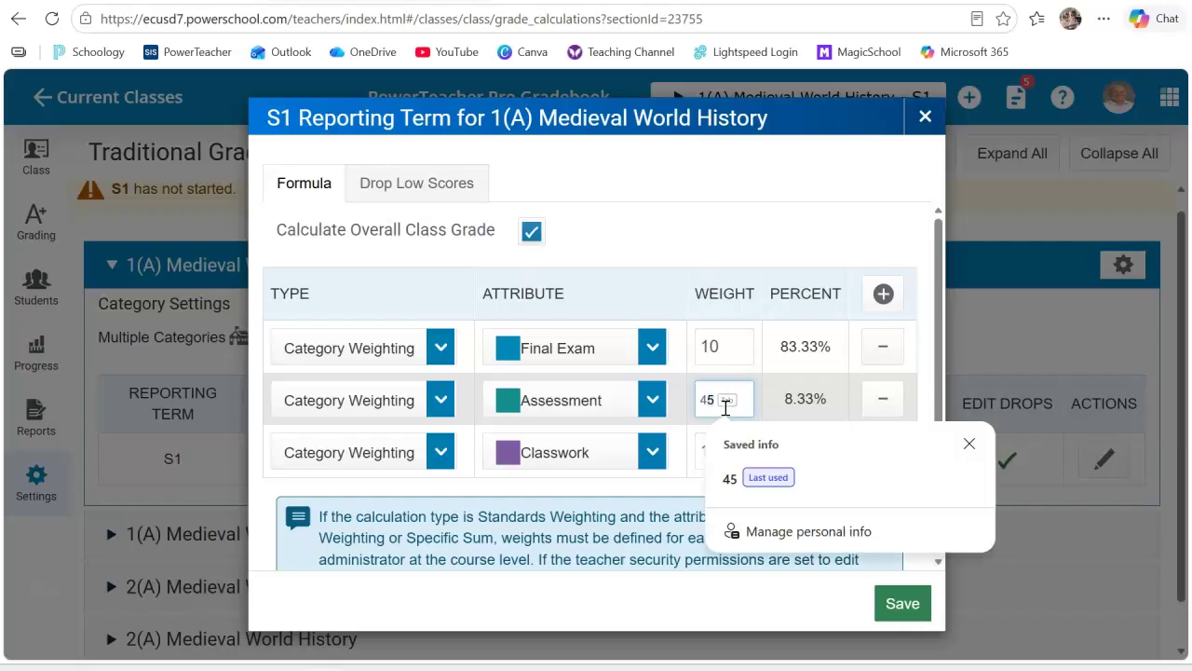
{"action": "left_click", "coordinate": [687, 449]}
{"action": "left_click", "coordinate": [718, 451]}
{"action": "key", "text": "BackSpace"}
{"action": "type", "text": "45"}
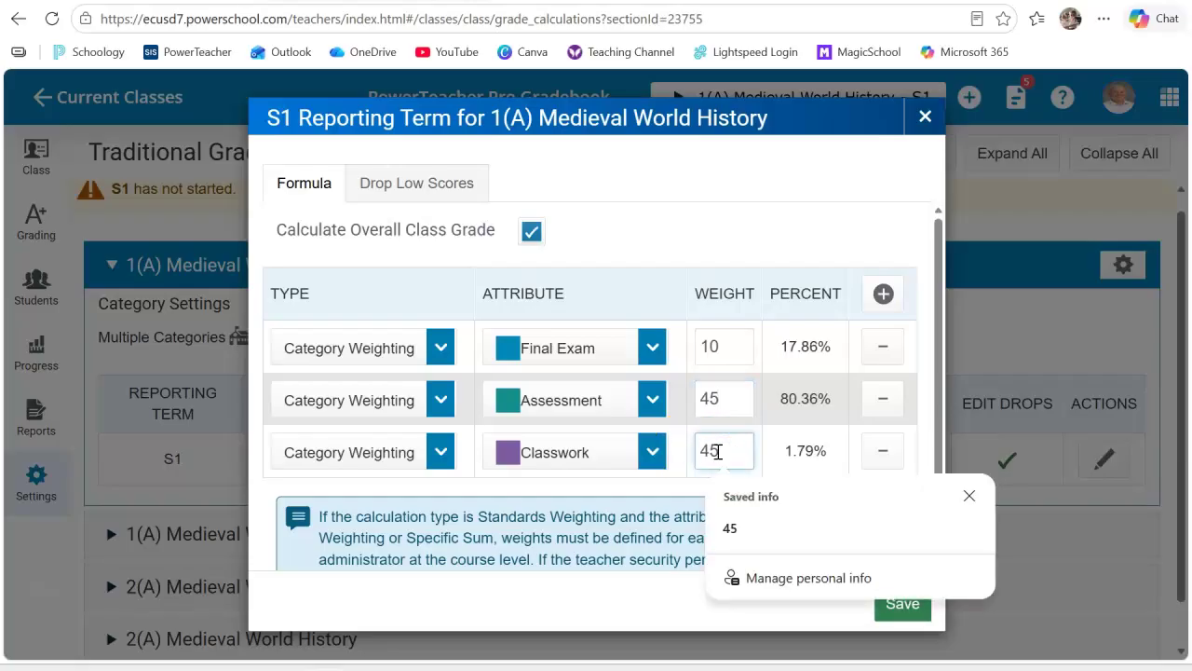
{"action": "left_click", "coordinate": [680, 486]}
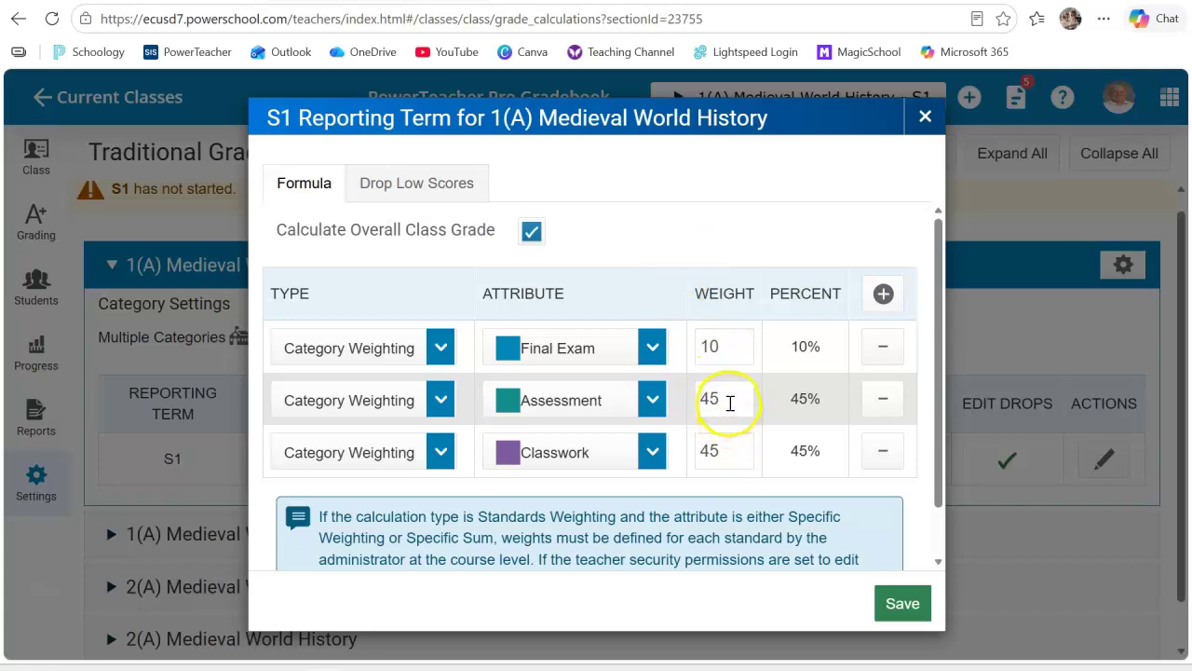
Save the S1 grade calculation and dismiss the confirmation message.
{"action": "left_click", "coordinate": [914, 615]}
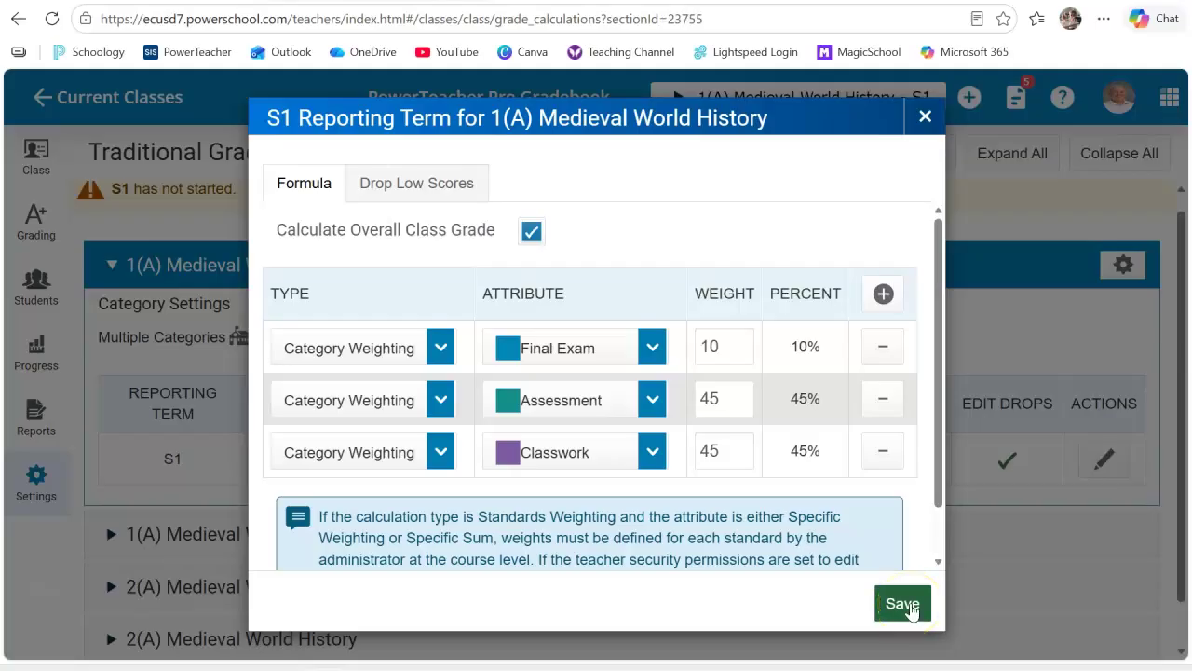
{"action": "left_click", "coordinate": [911, 605]}
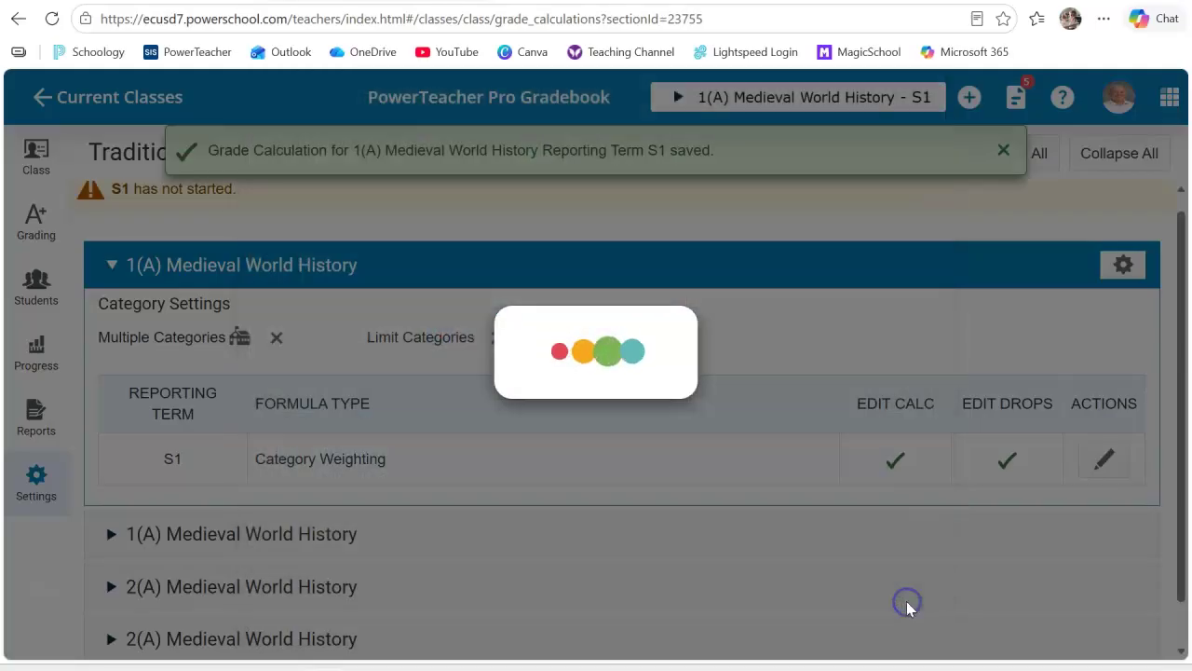
{"action": "left_click", "coordinate": [1004, 151]}
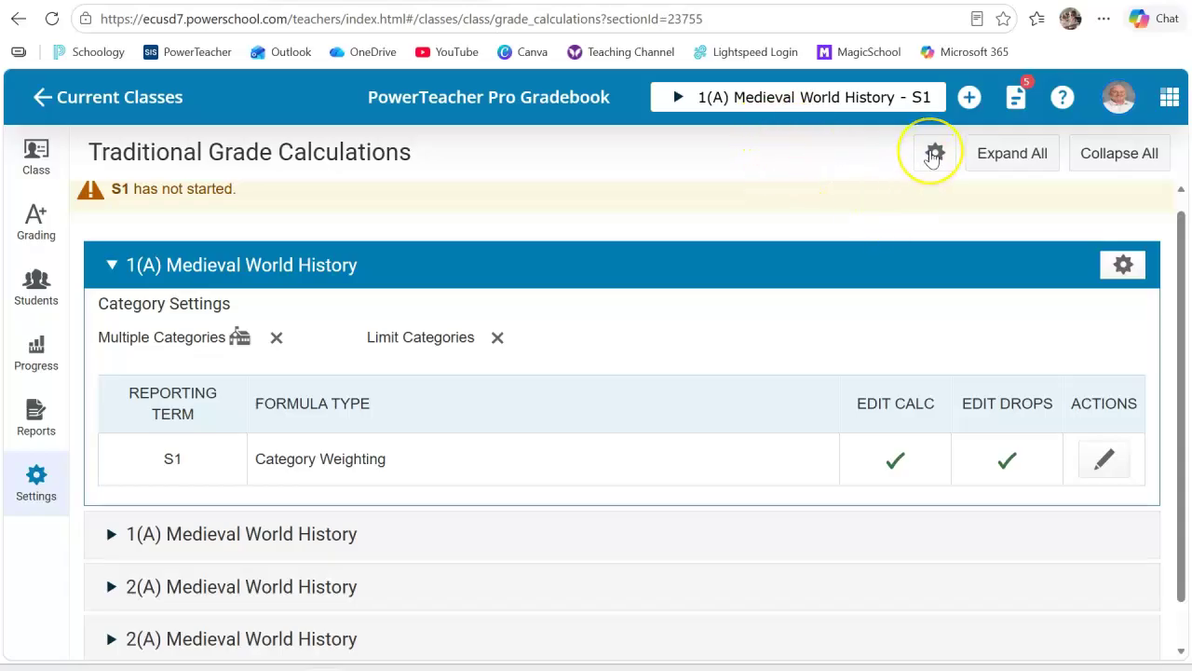
Start copying traditional grade calculations to another class, with 1(A) Medieval World History S1 of 2026-2027 as the source.
{"action": "left_click", "coordinate": [934, 154]}
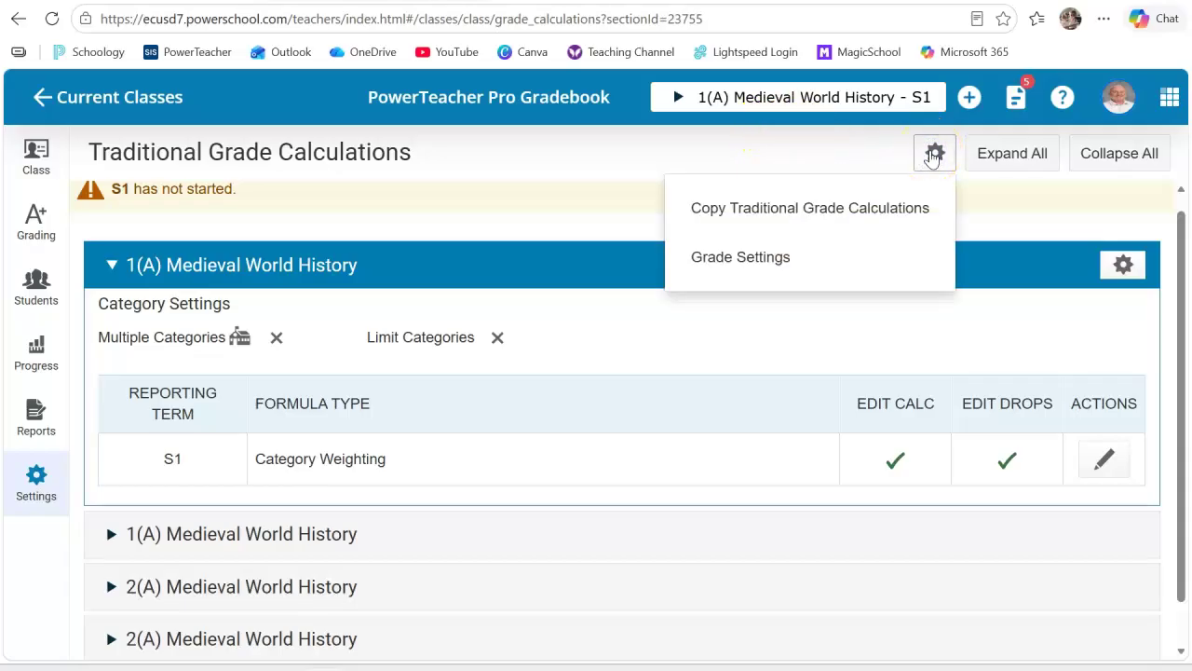
{"action": "left_click", "coordinate": [761, 212]}
{"action": "left_click", "coordinate": [519, 268]}
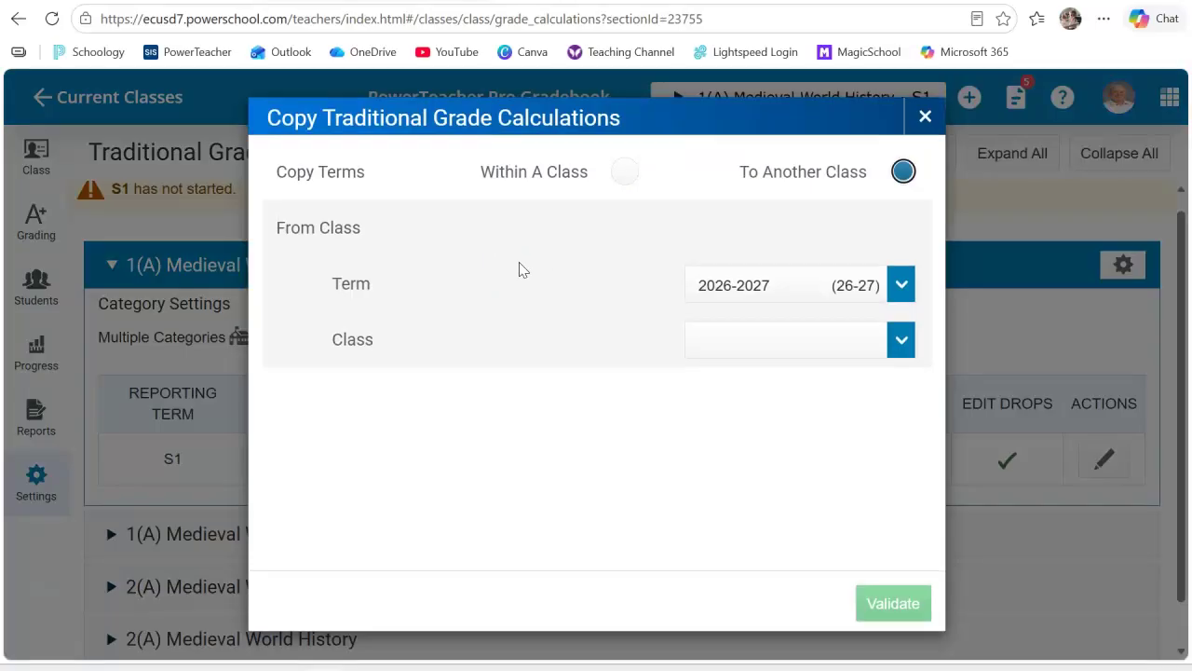
{"action": "left_click", "coordinate": [559, 323]}
{"action": "left_click", "coordinate": [453, 276]}
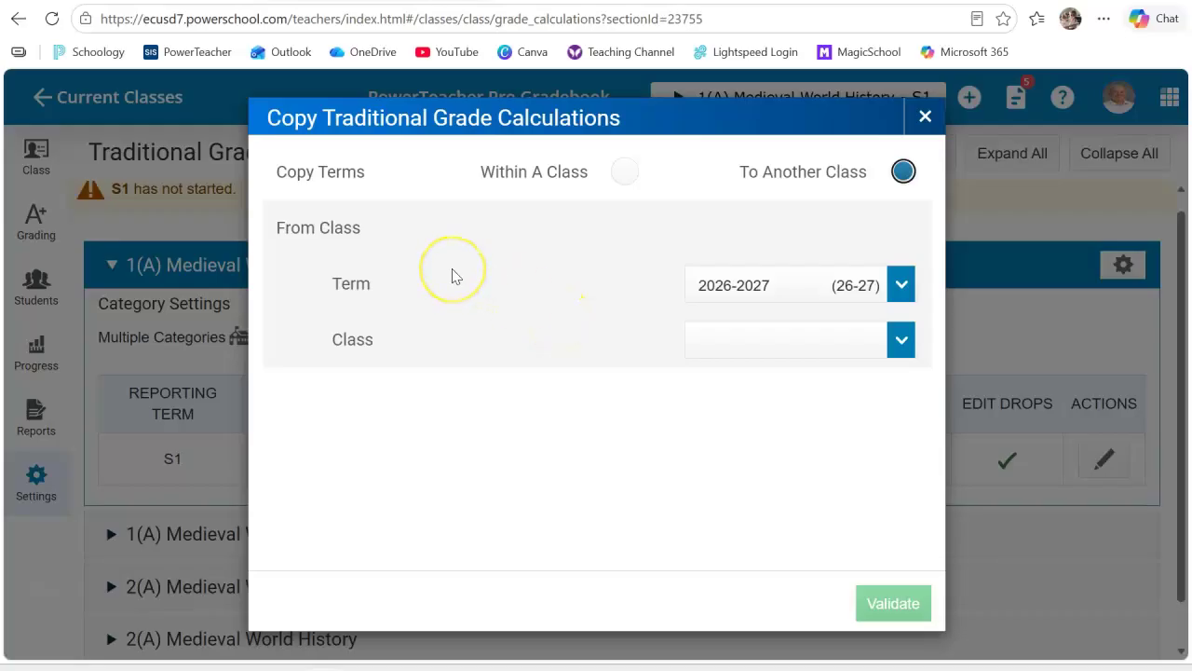
{"action": "left_click", "coordinate": [615, 271]}
{"action": "left_click", "coordinate": [646, 233]}
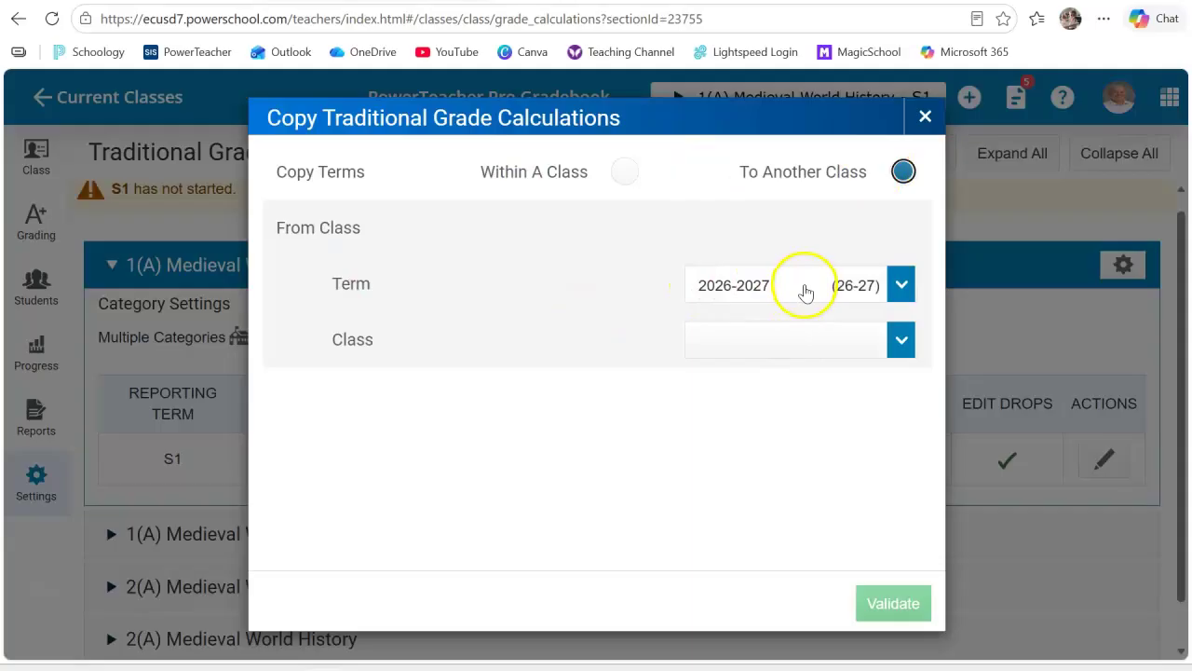
{"action": "left_click", "coordinate": [901, 341]}
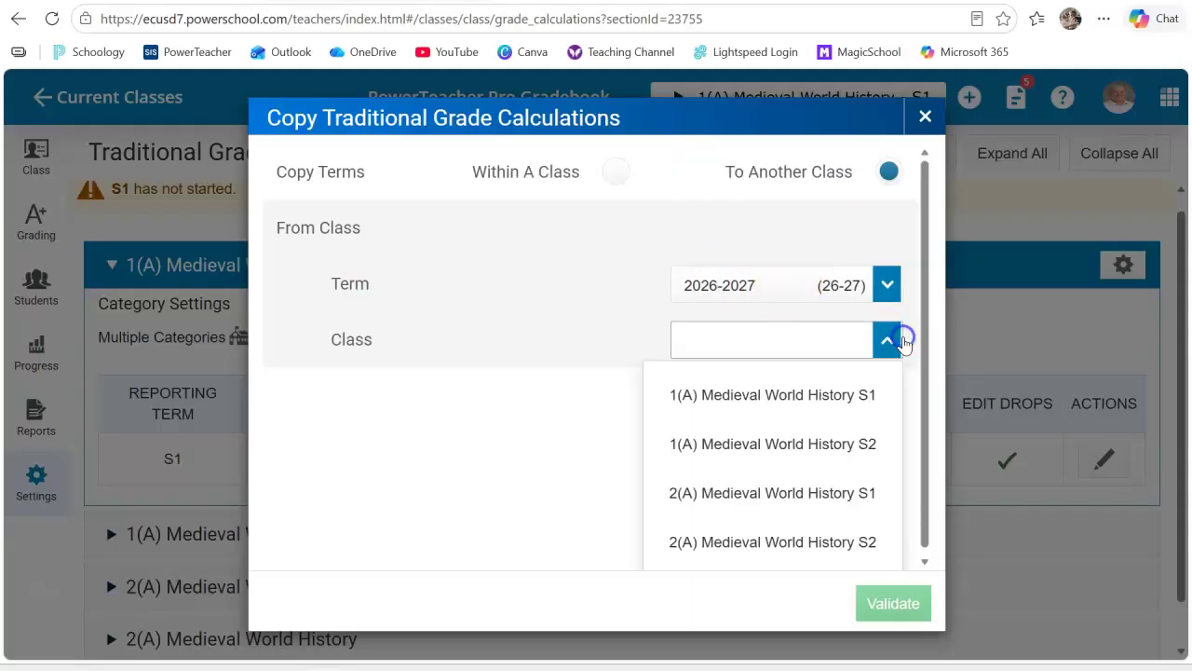
{"action": "left_click", "coordinate": [777, 399]}
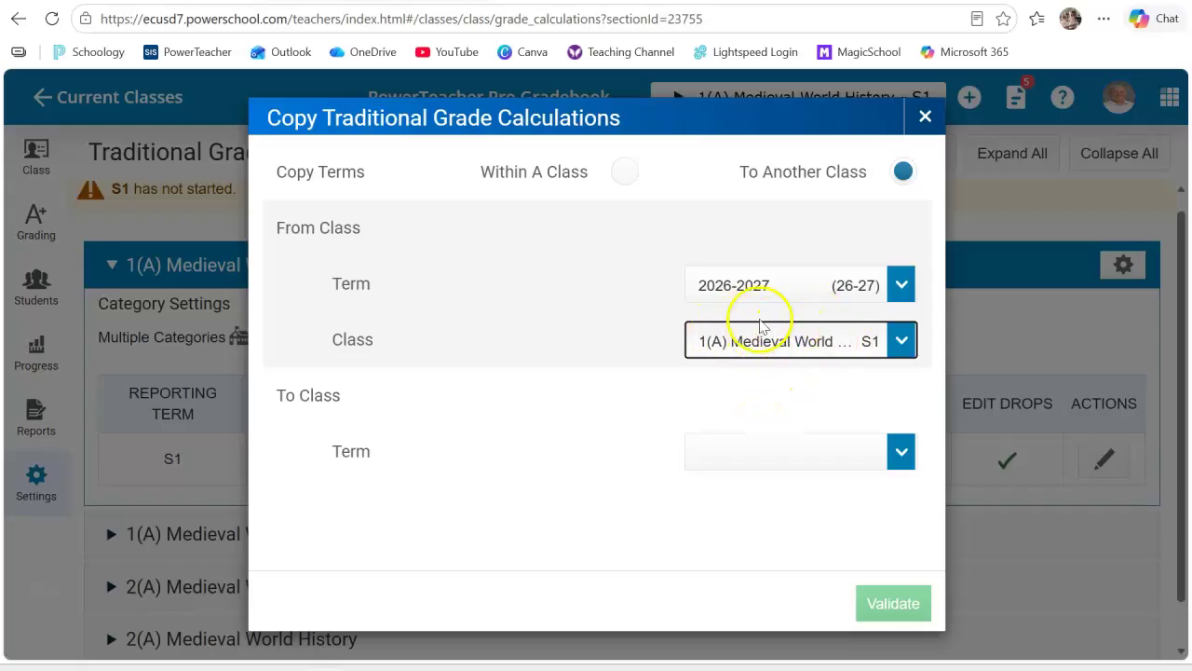
Set the destination term to 2026-2027 and select the classes 1(A) S2, 2(A) S1 and 2(A) S2 Medieval World History.
{"action": "left_click", "coordinate": [902, 455]}
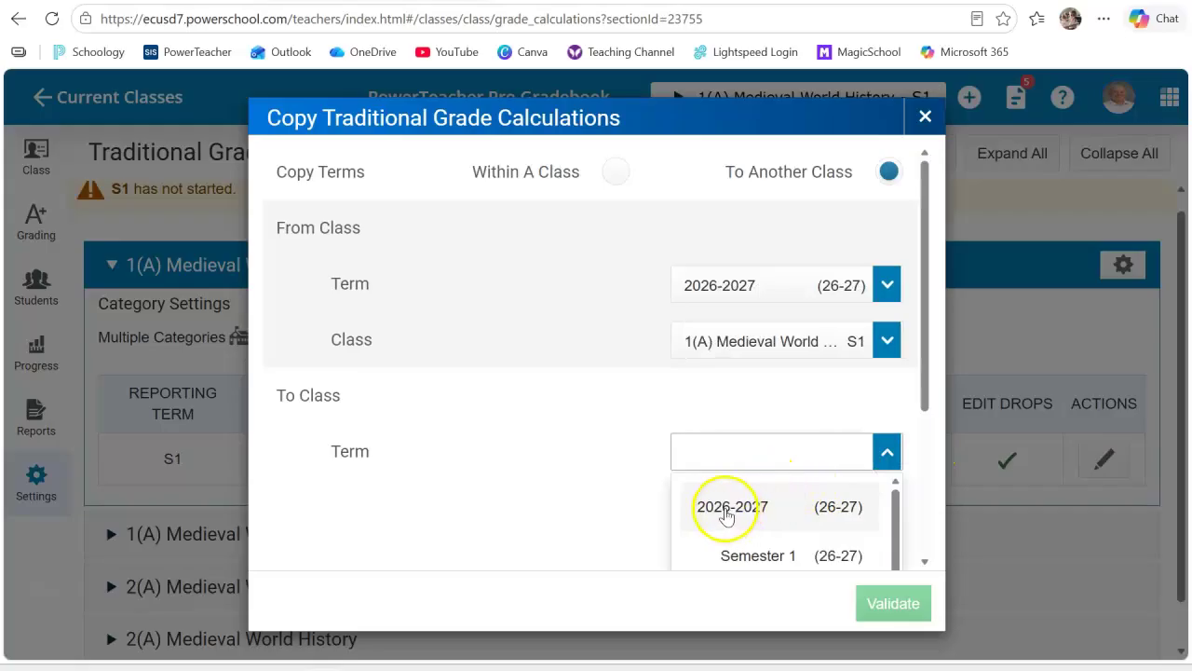
{"action": "left_click", "coordinate": [734, 509]}
{"action": "left_click", "coordinate": [903, 503]}
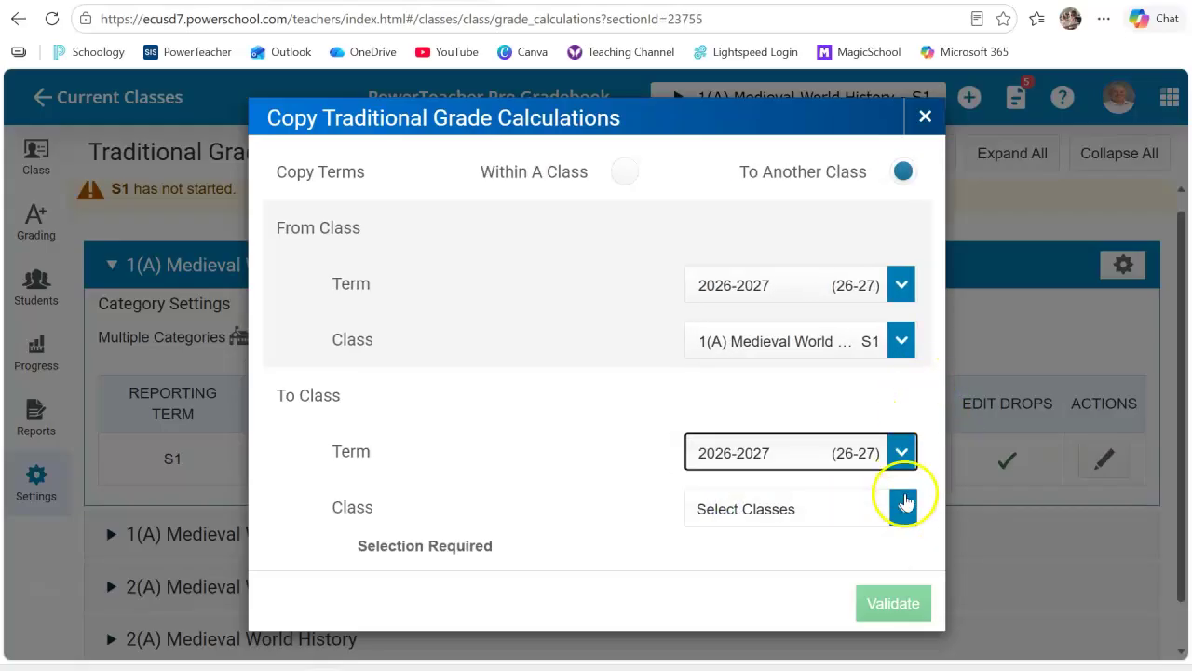
{"action": "left_click_drag", "start_coordinate": [920, 424], "coordinate": [918, 525]}
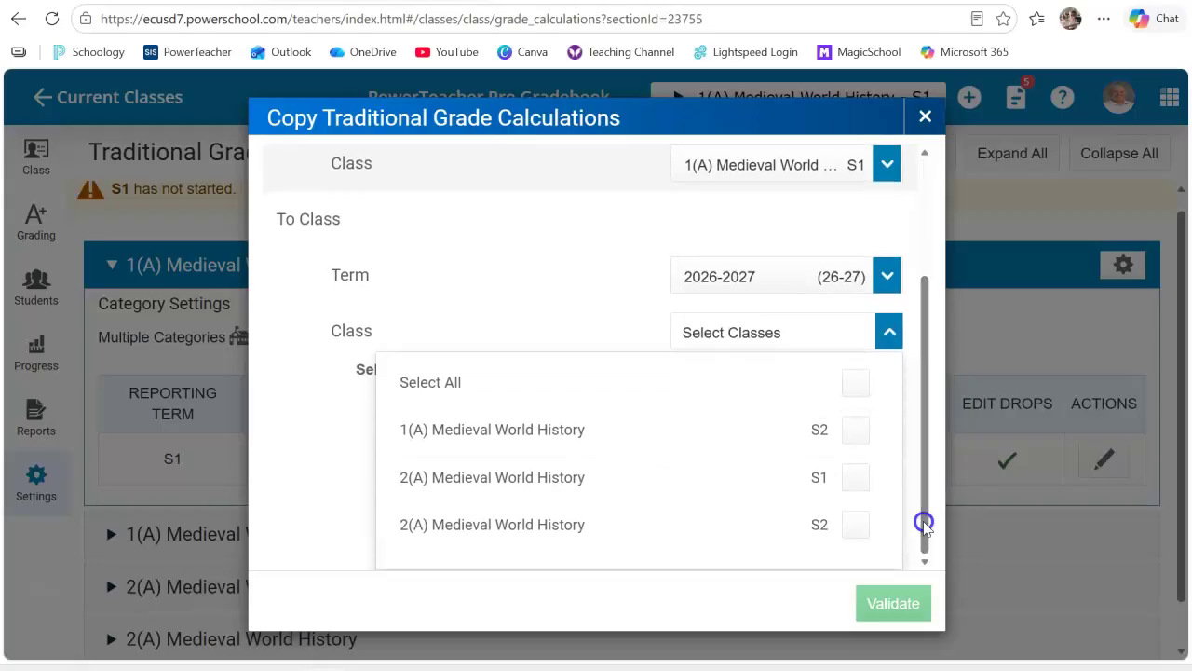
{"action": "left_click", "coordinate": [857, 431]}
{"action": "left_click", "coordinate": [854, 478]}
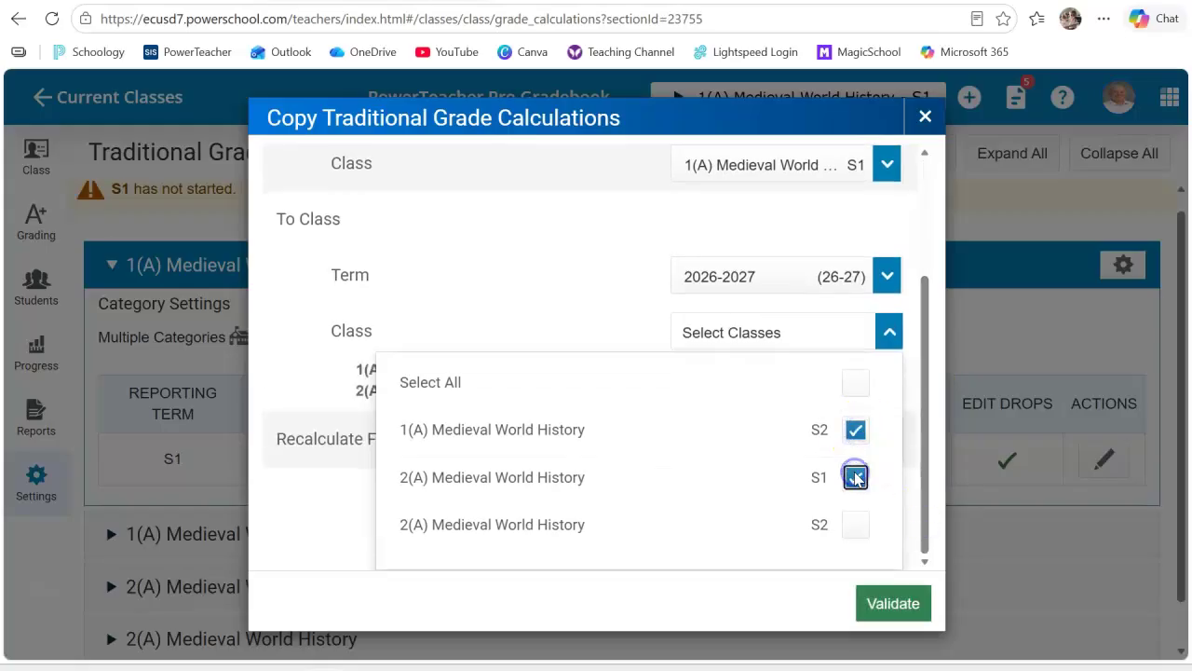
{"action": "left_click", "coordinate": [854, 524]}
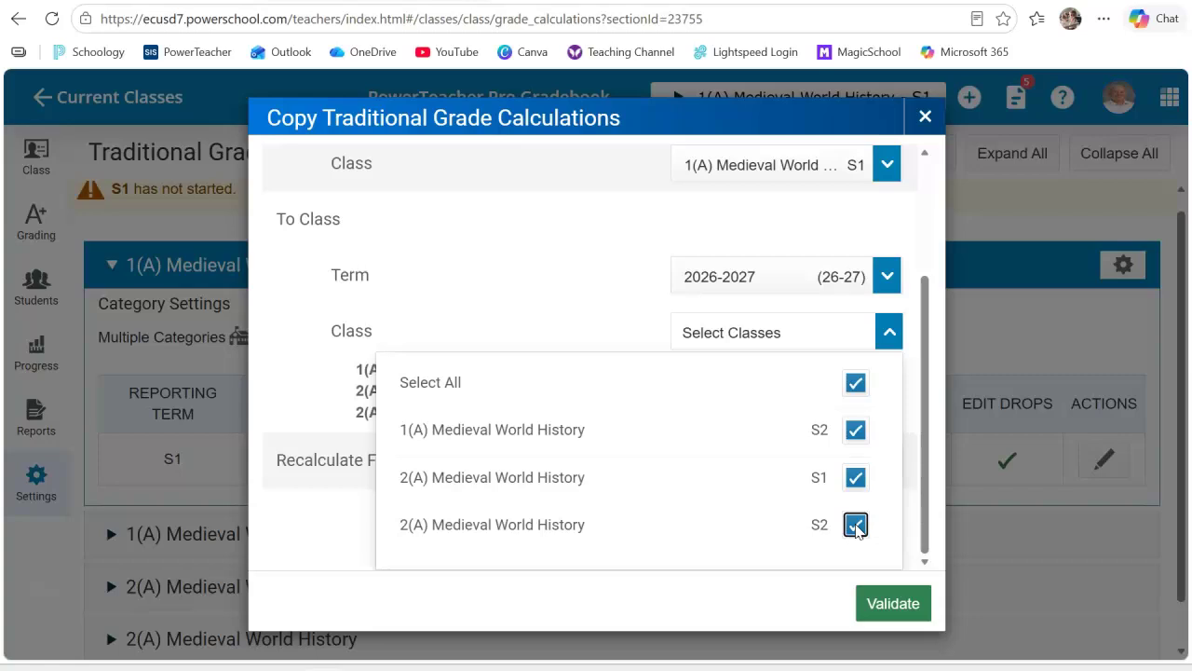
Validate the selection, copy the grade calculations to the chosen classes and dismiss the confirmation message.
{"action": "left_click", "coordinate": [896, 604]}
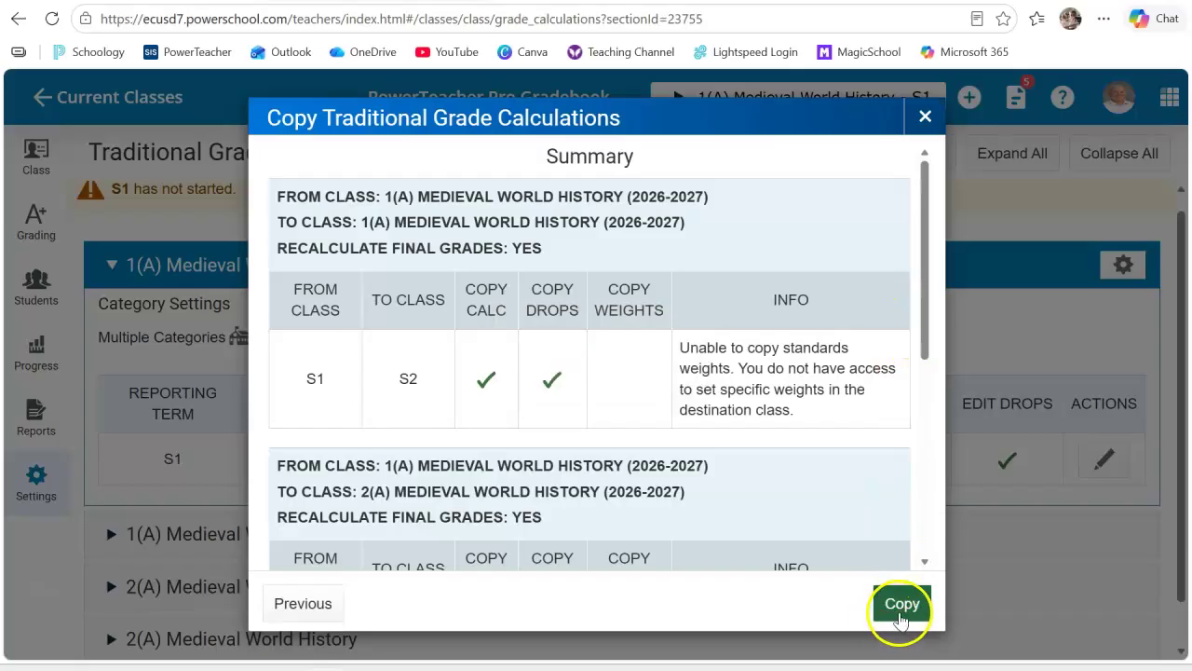
{"action": "left_click", "coordinate": [903, 604]}
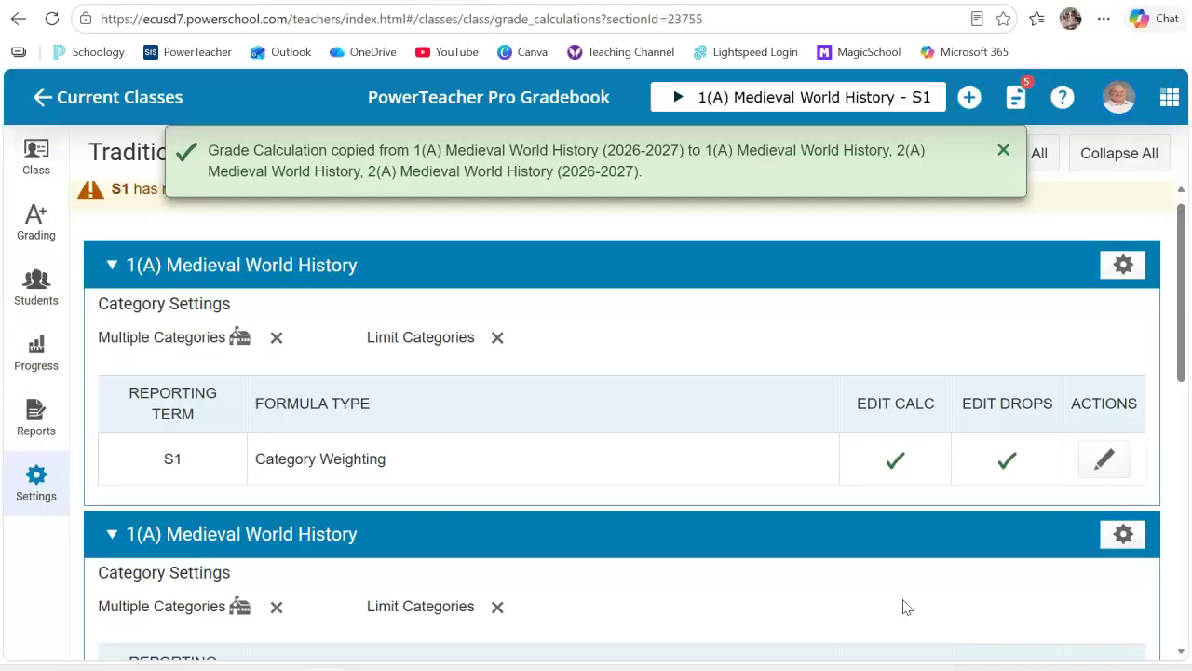
{"action": "left_click", "coordinate": [798, 500]}
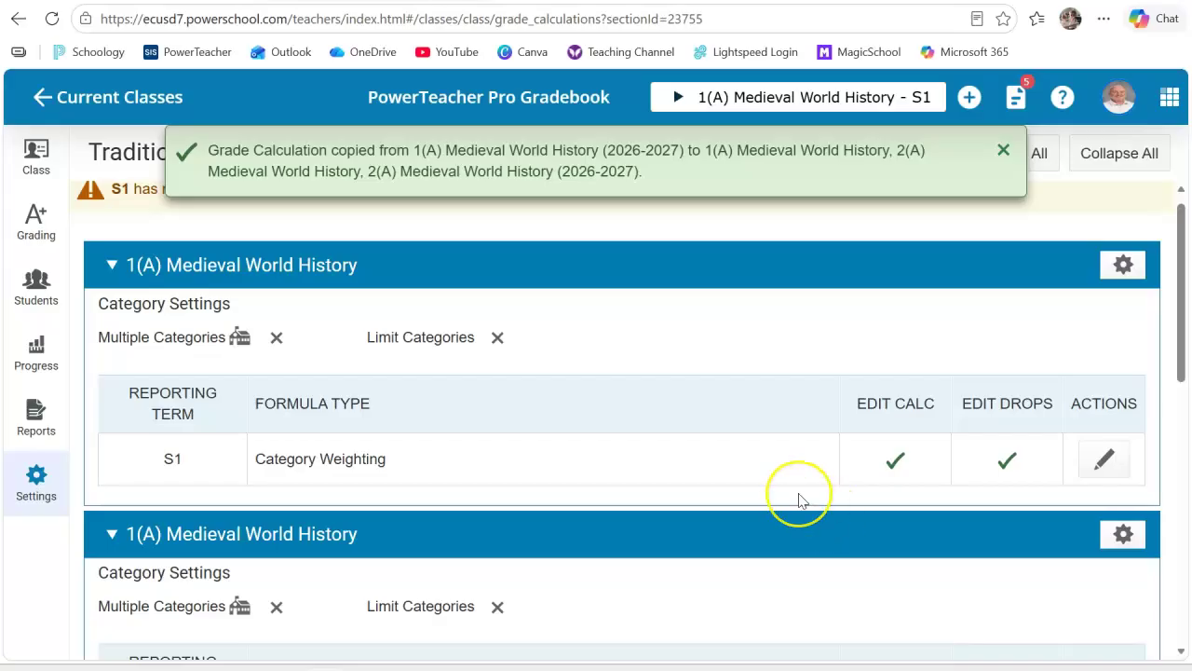
{"action": "left_click", "coordinate": [764, 418]}
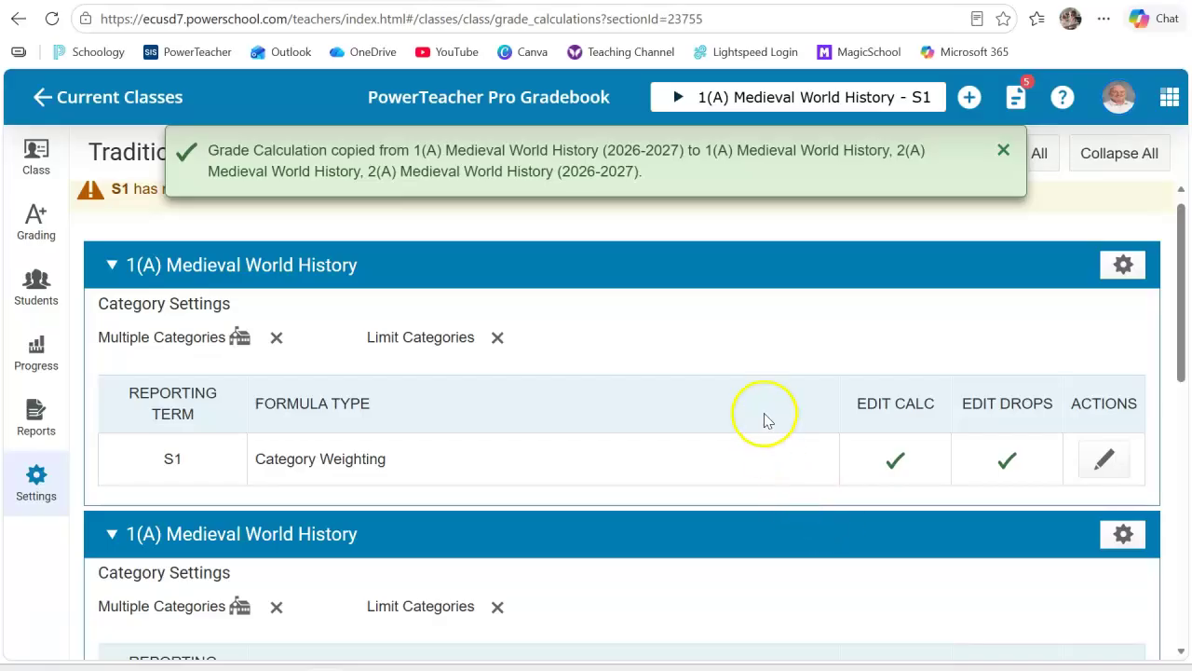
{"action": "left_click", "coordinate": [1004, 156]}
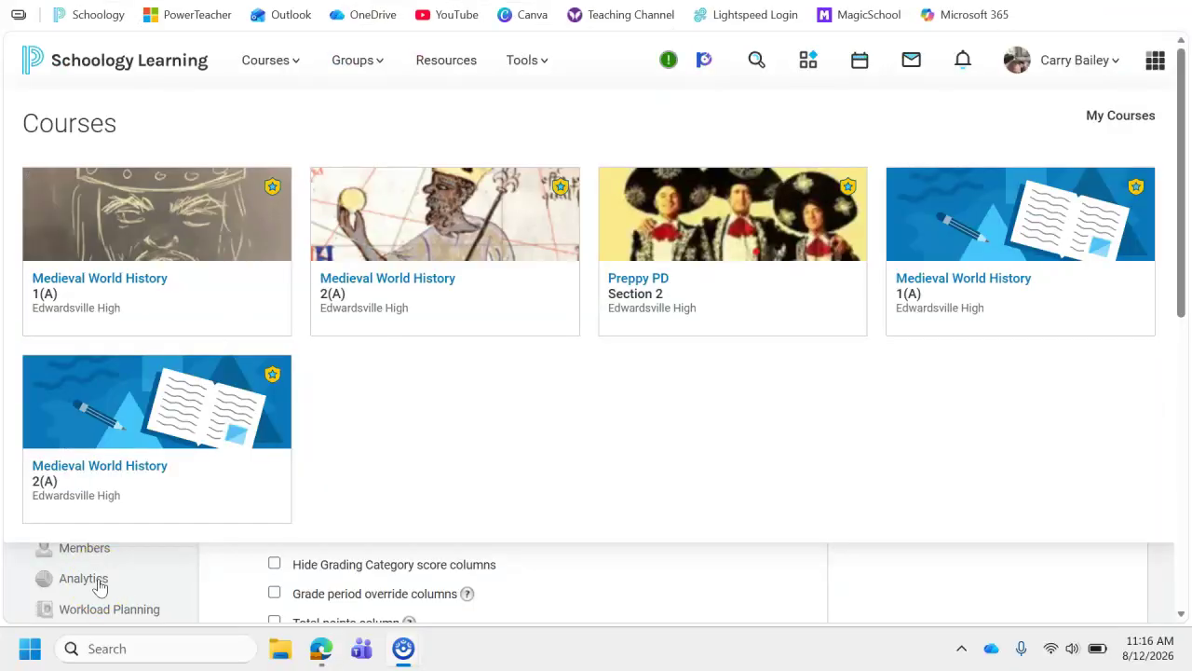
In Schoology, open Grade Setup for Medieval World History 1(A) and start a grading category named Classwork calculated by Total pts.
{"action": "left_click", "coordinate": [133, 296]}
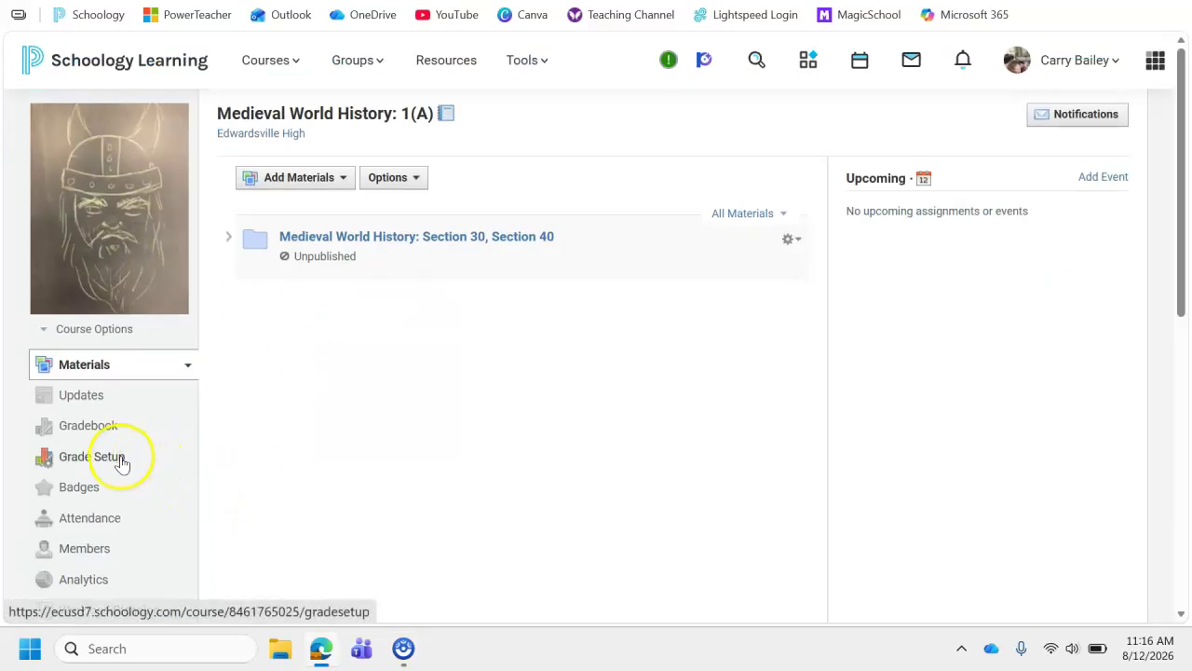
{"action": "left_click", "coordinate": [74, 463]}
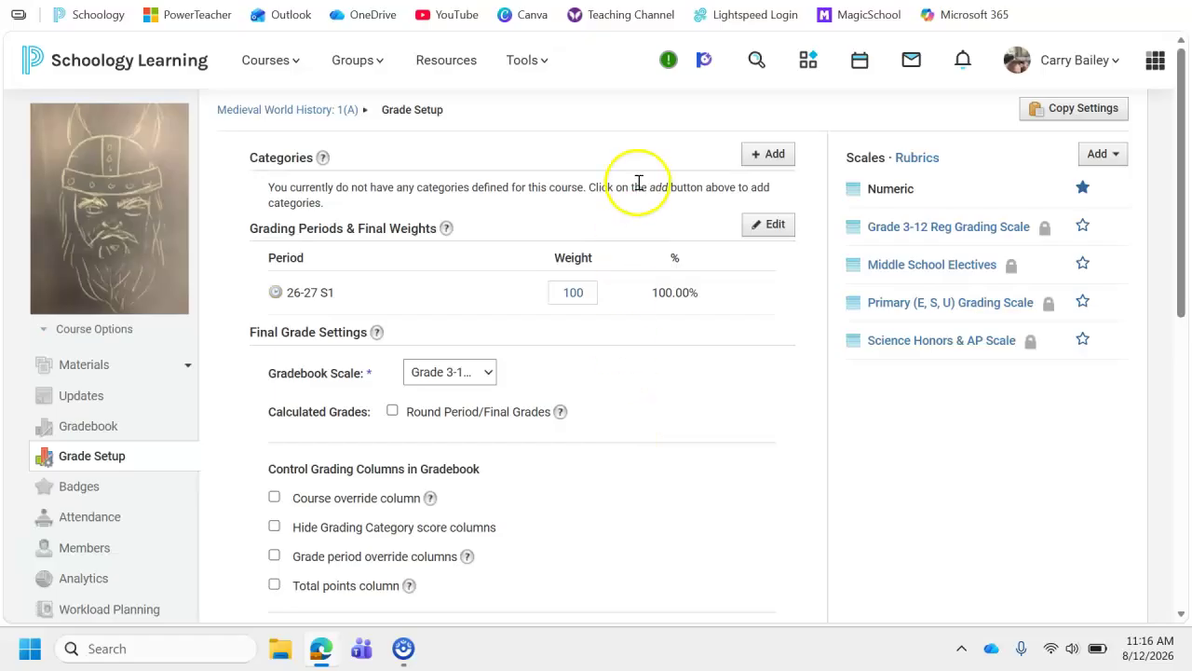
{"action": "left_click", "coordinate": [758, 161]}
{"action": "left_click", "coordinate": [650, 184]}
{"action": "type", "text": "Classwork"}
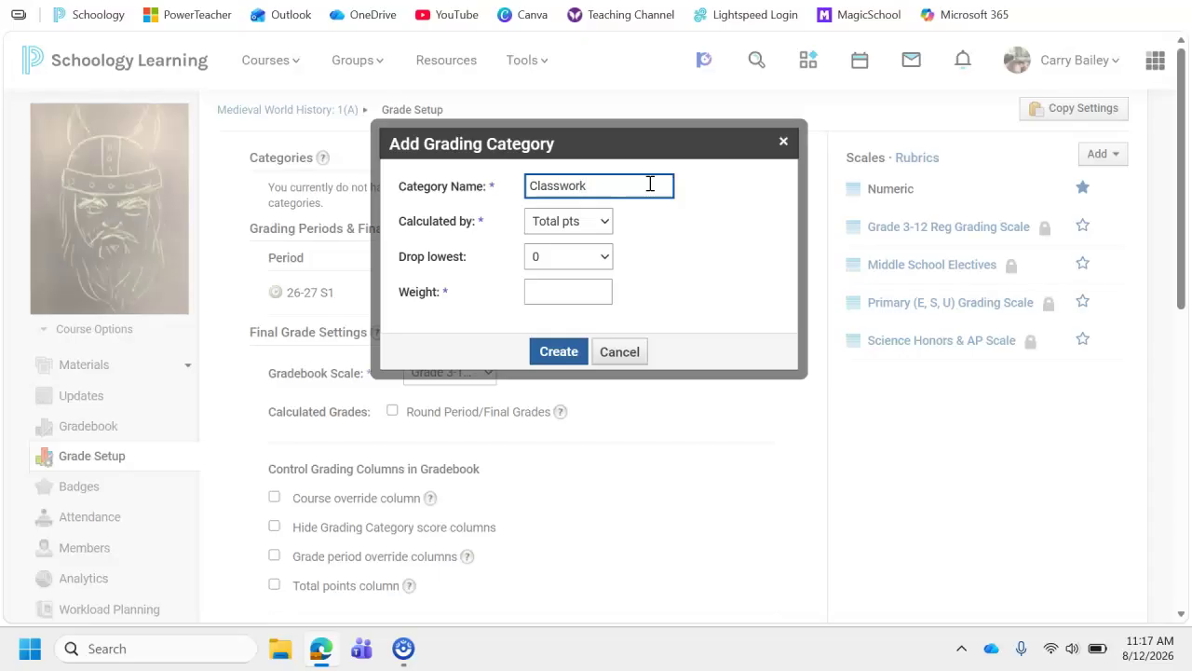
{"action": "left_click", "coordinate": [527, 185]}
{"action": "left_click", "coordinate": [595, 223]}
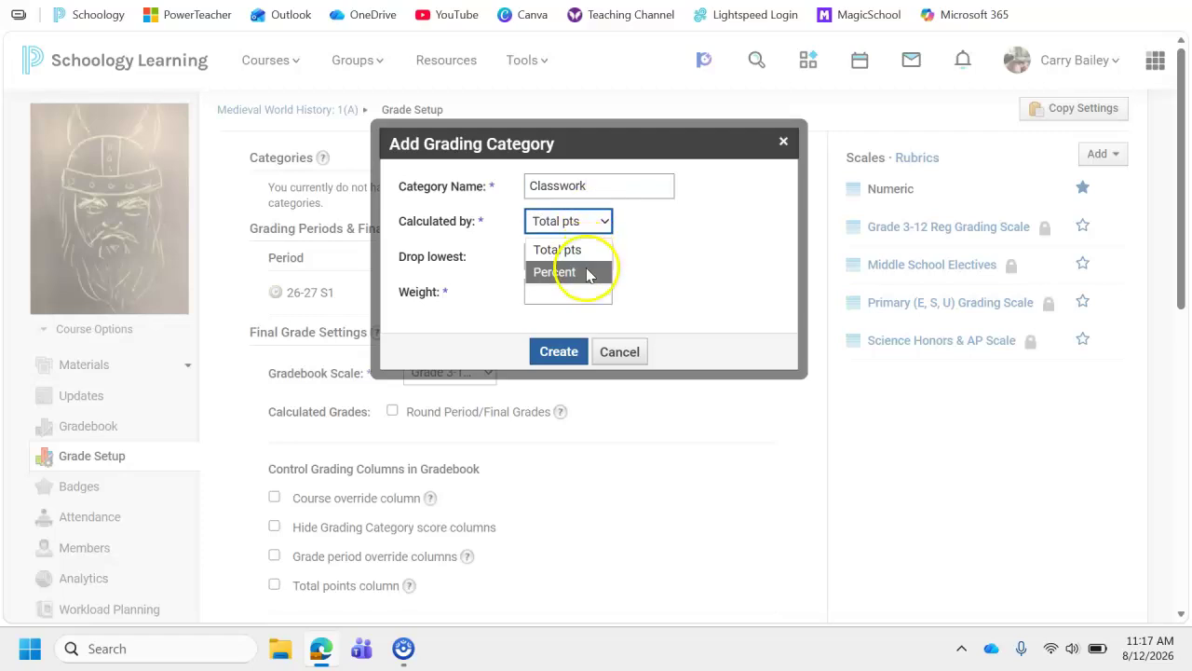
{"action": "left_click", "coordinate": [587, 249]}
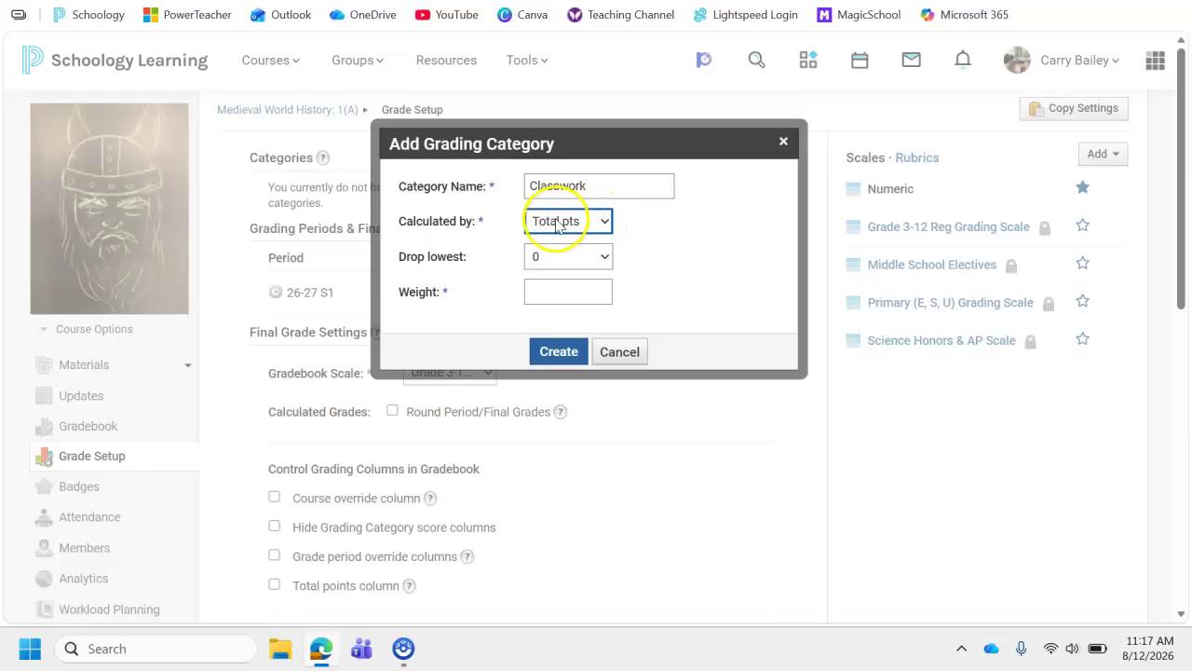
Give the Classwork category a weight of 45 and create it.
{"action": "left_click", "coordinate": [574, 291]}
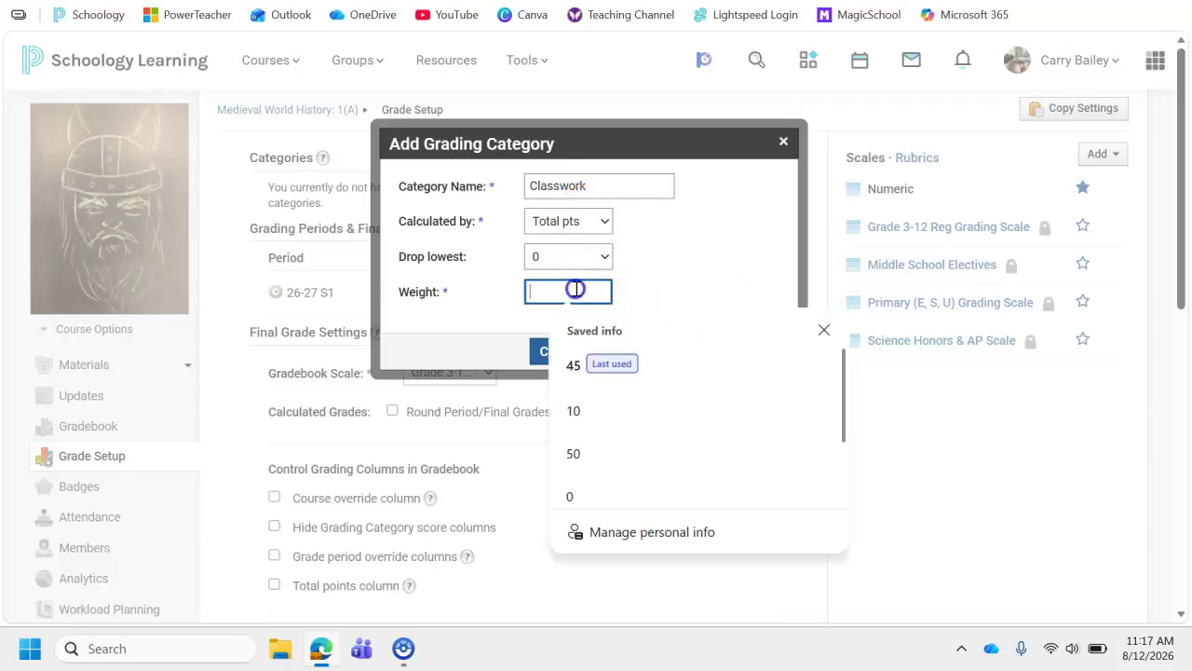
{"action": "left_click", "coordinate": [576, 365]}
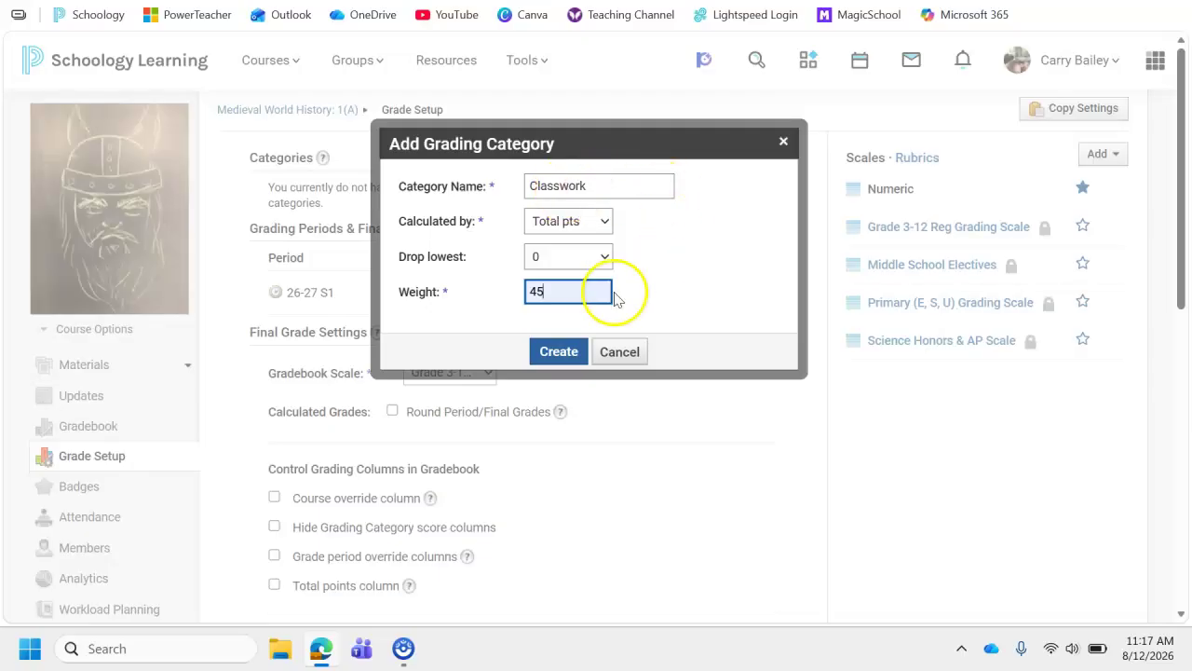
{"action": "left_click", "coordinate": [548, 356]}
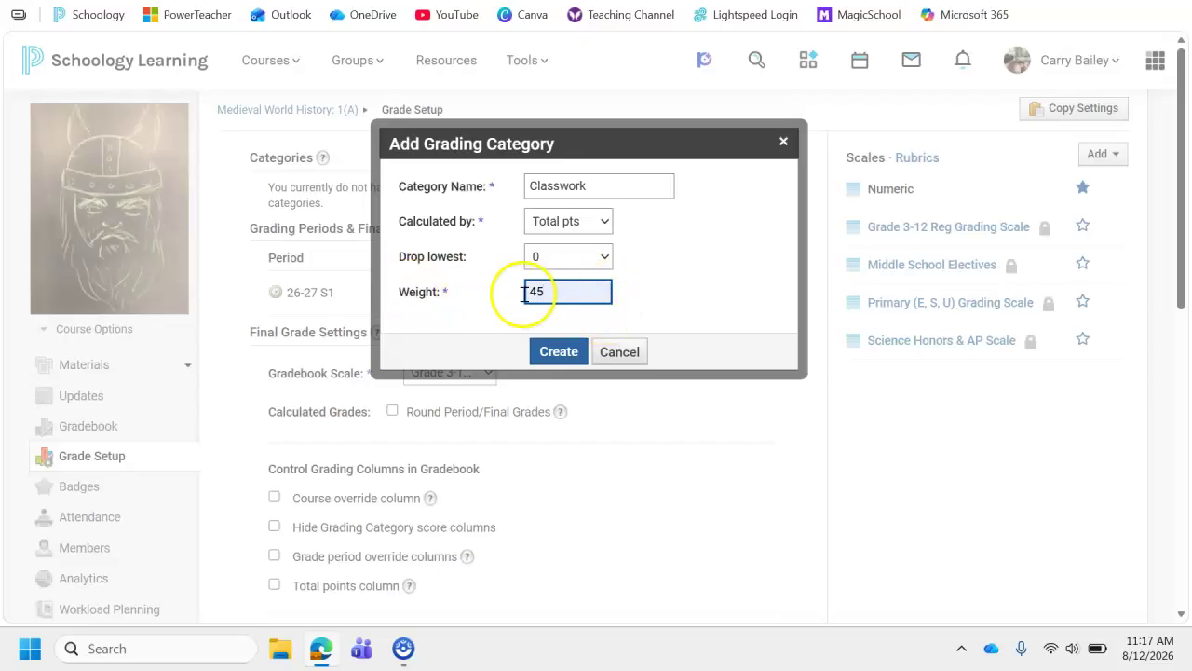
{"action": "left_click_drag", "start_coordinate": [529, 292], "coordinate": [641, 300]}
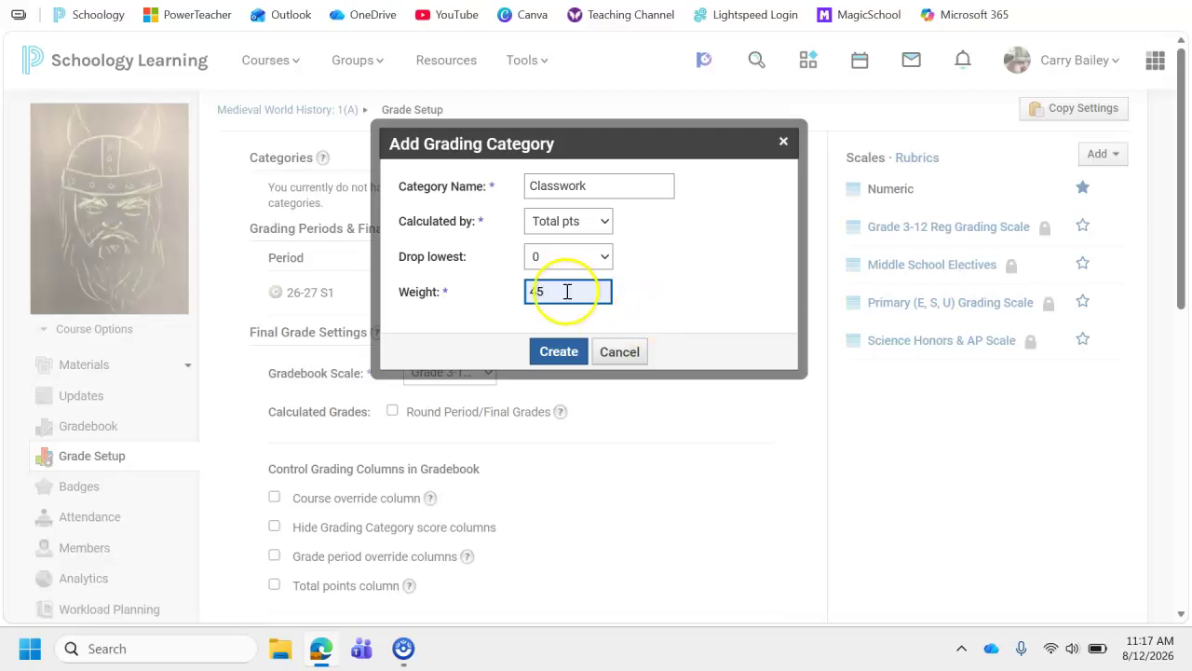
{"action": "left_click", "coordinate": [559, 351]}
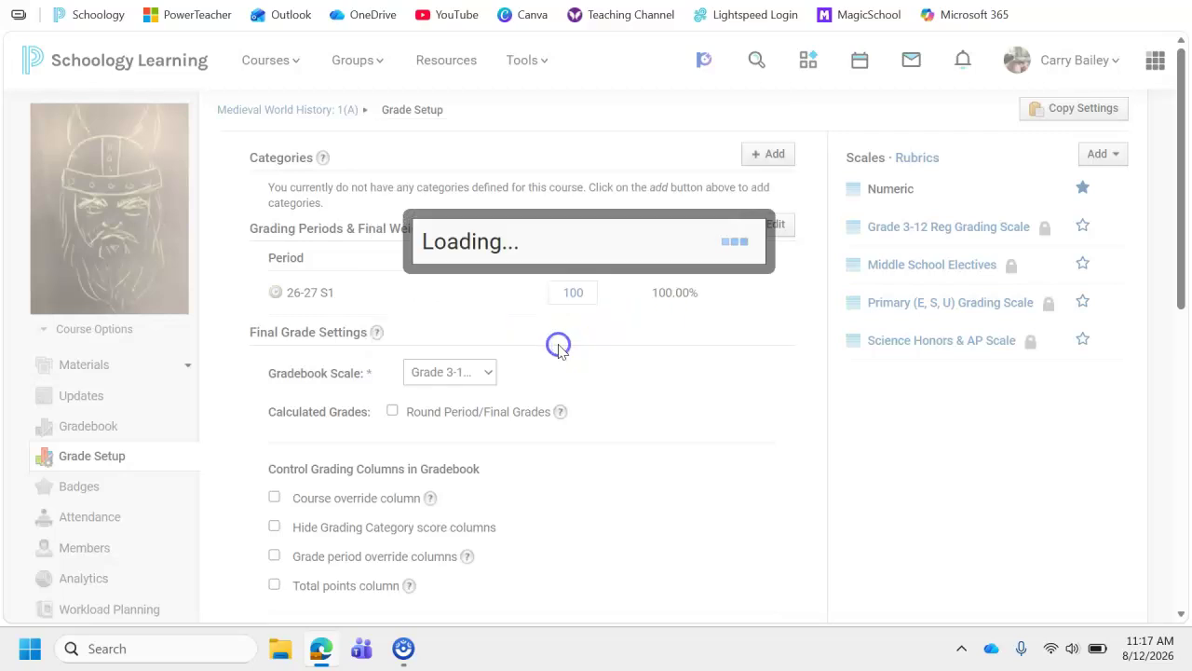
Create a second grading category named Assessment with a weight of 45.
{"action": "left_click", "coordinate": [774, 192]}
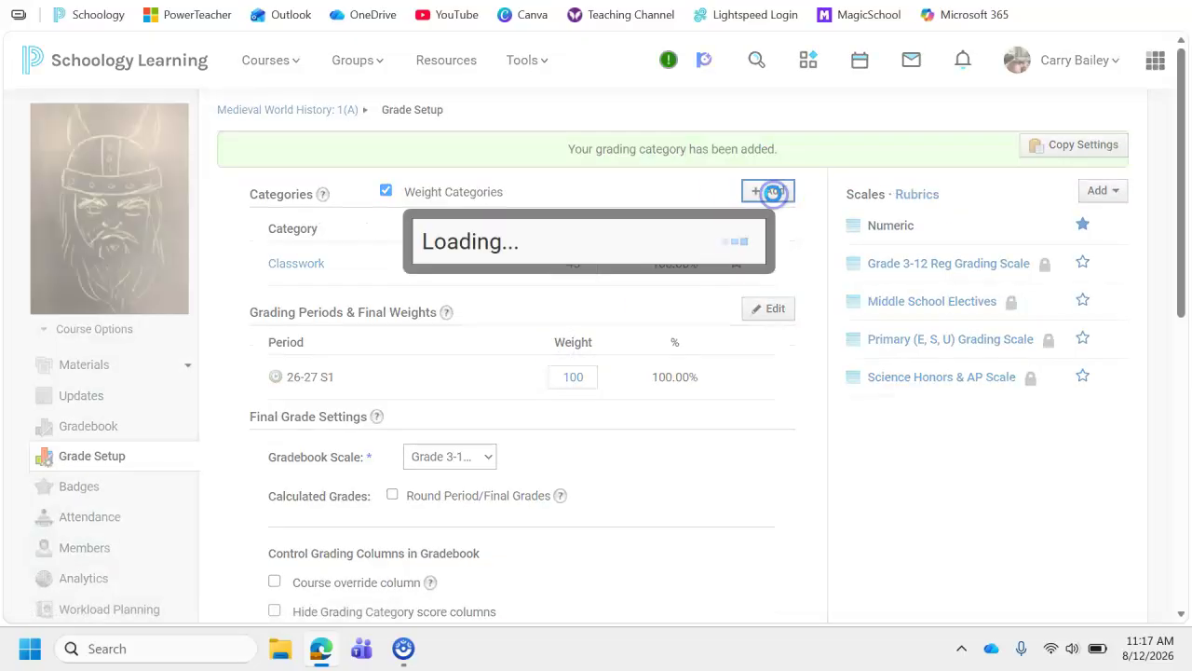
{"action": "left_click", "coordinate": [609, 178]}
{"action": "type", "text": "A"}
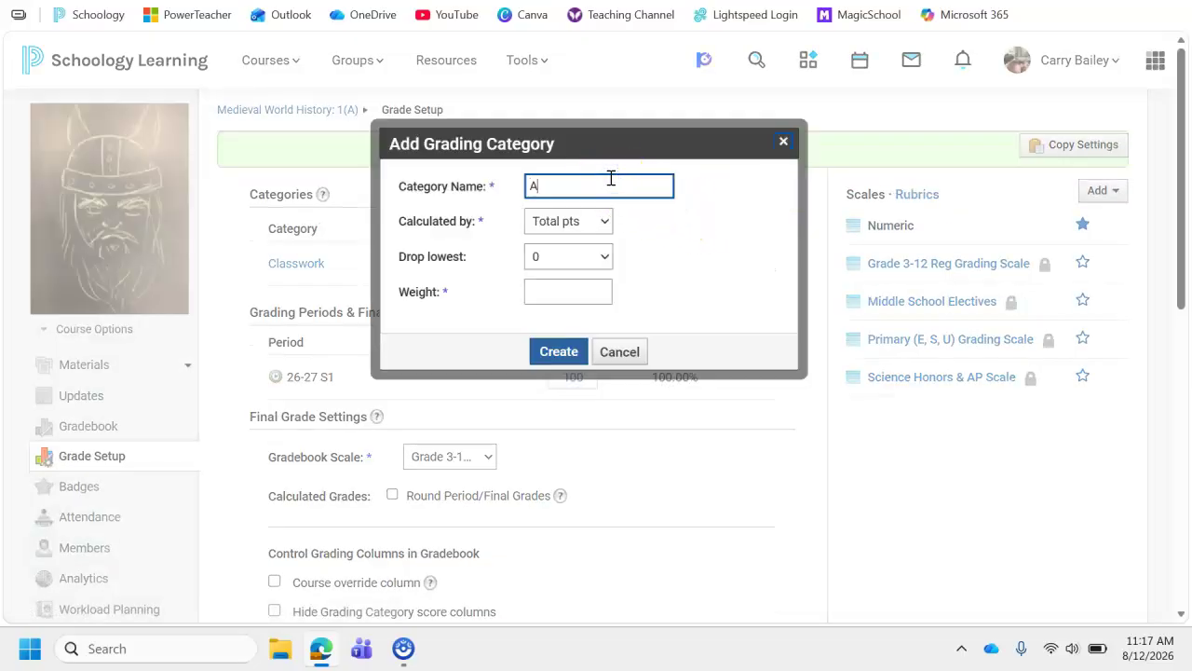
{"action": "type", "text": "ssessment"}
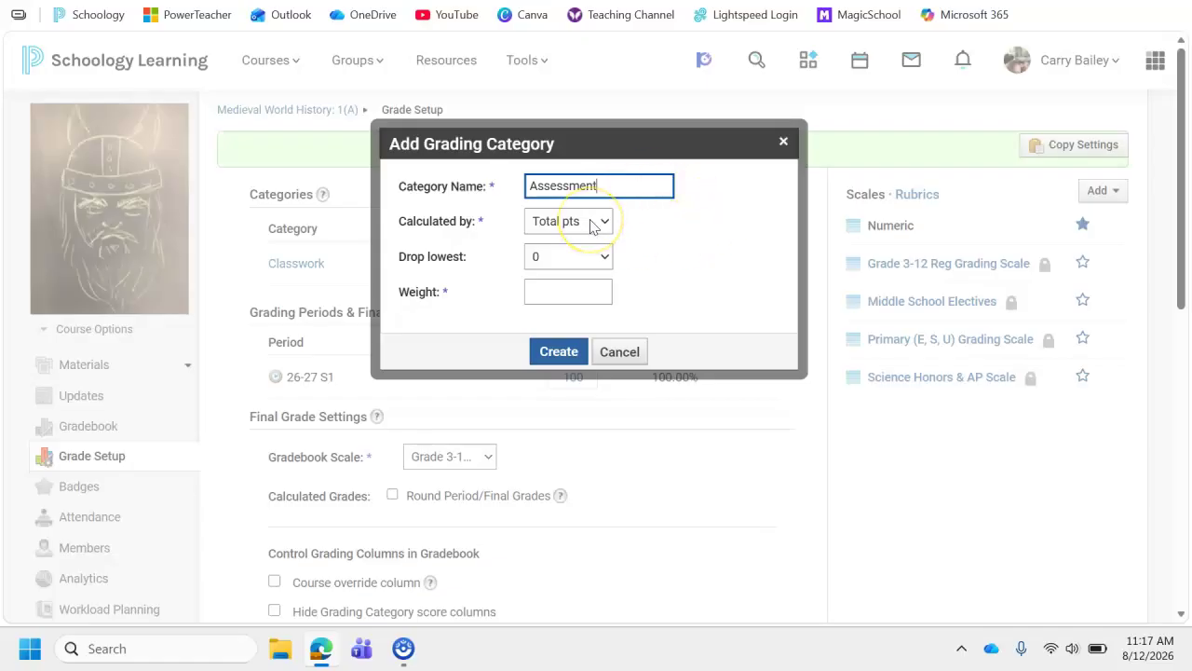
{"action": "left_click", "coordinate": [603, 290]}
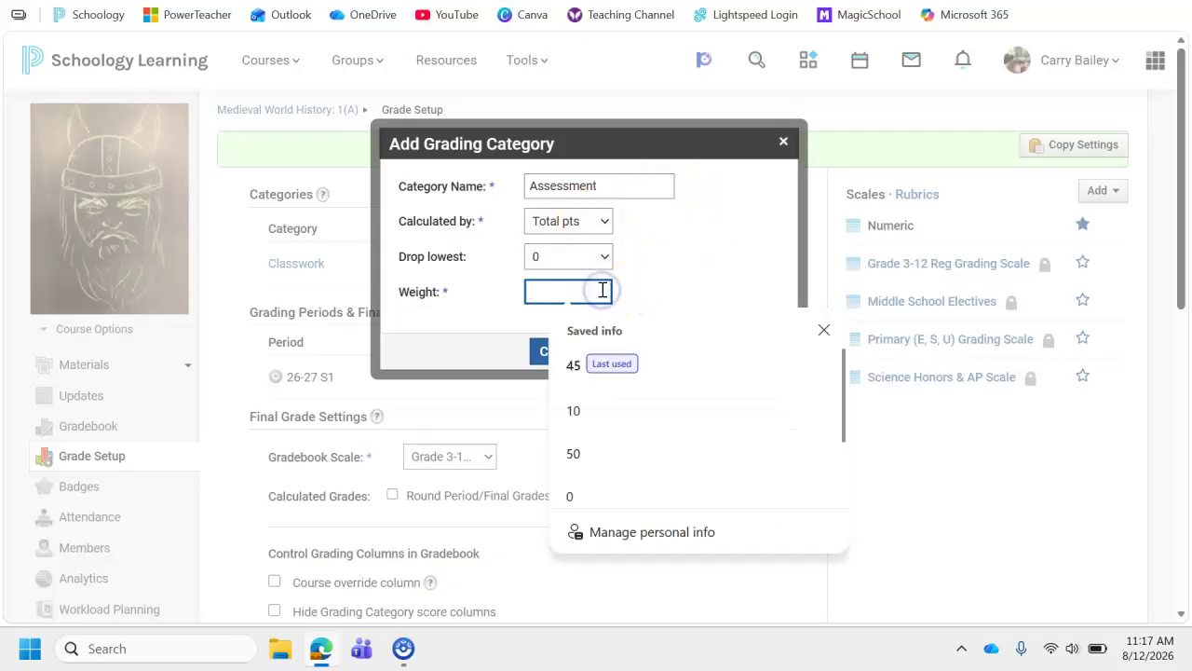
{"action": "type", "text": "45"}
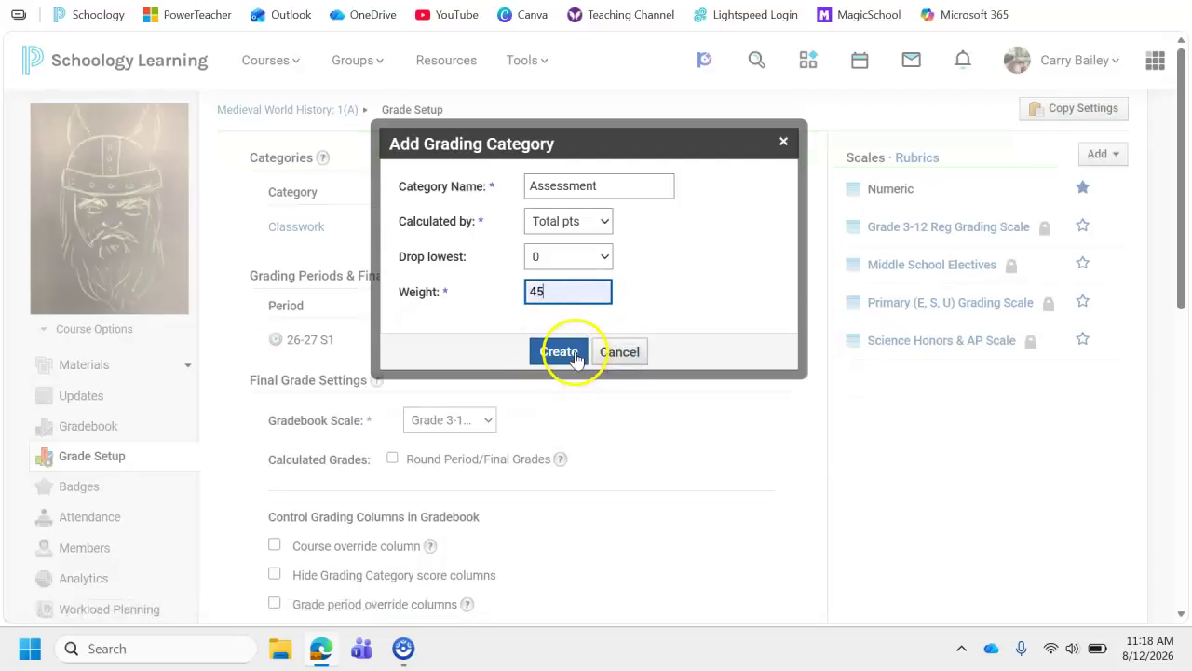
{"action": "left_click", "coordinate": [564, 354]}
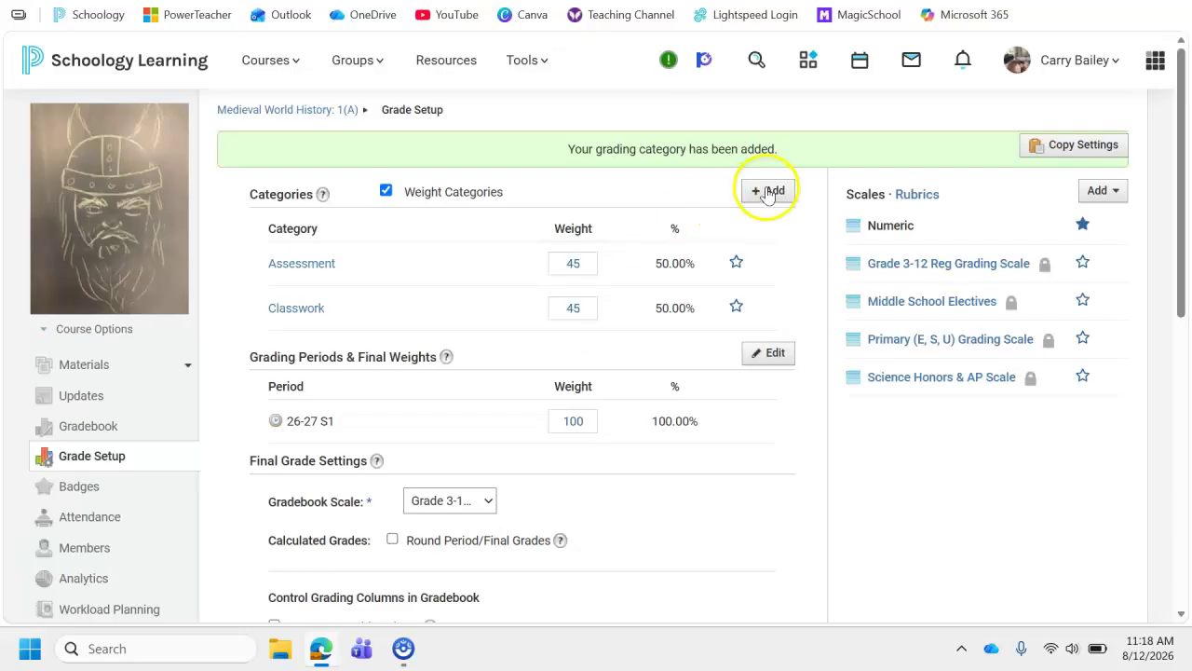
Create a third grading category named Final Exam with a weight of 10.
{"action": "left_click", "coordinate": [765, 189]}
{"action": "left_click", "coordinate": [590, 186]}
{"action": "type", "text": "Final Exam"}
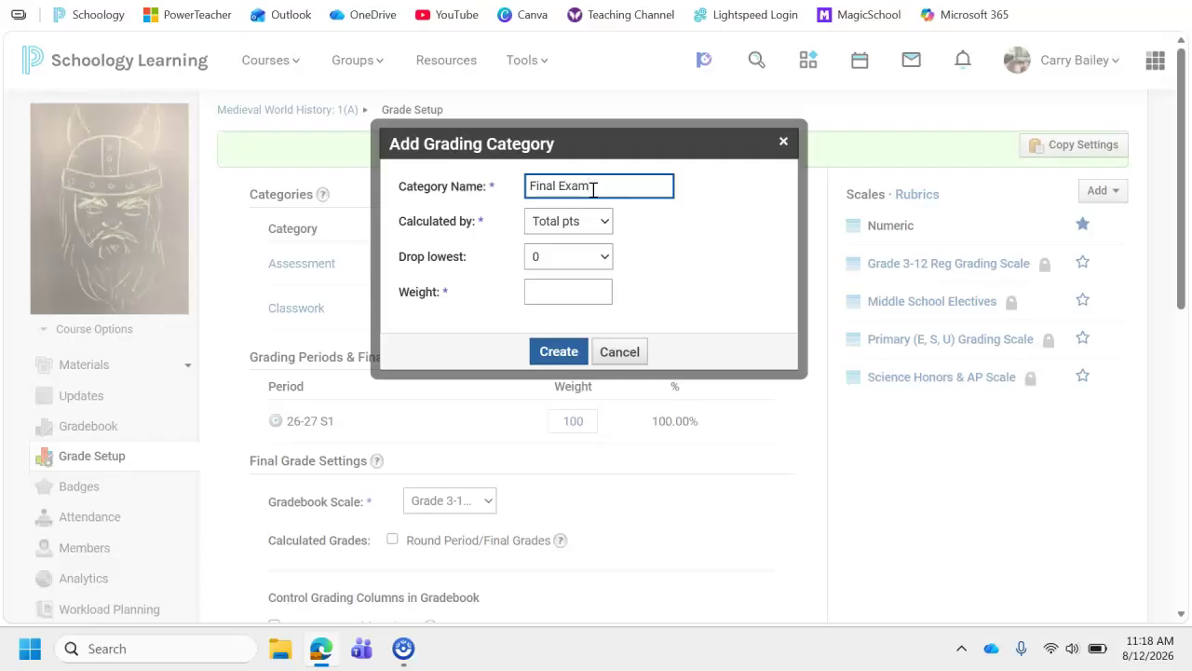
{"action": "left_click", "coordinate": [659, 225]}
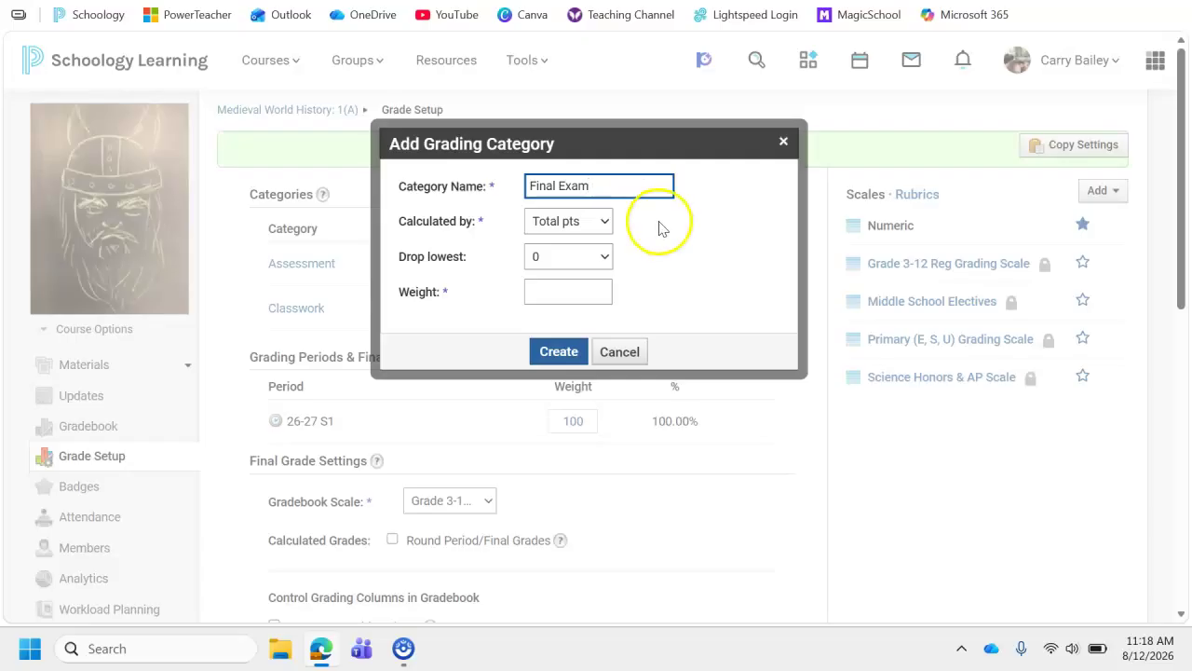
{"action": "left_click", "coordinate": [579, 292]}
{"action": "type", "text": "10"}
{"action": "left_click", "coordinate": [572, 362]}
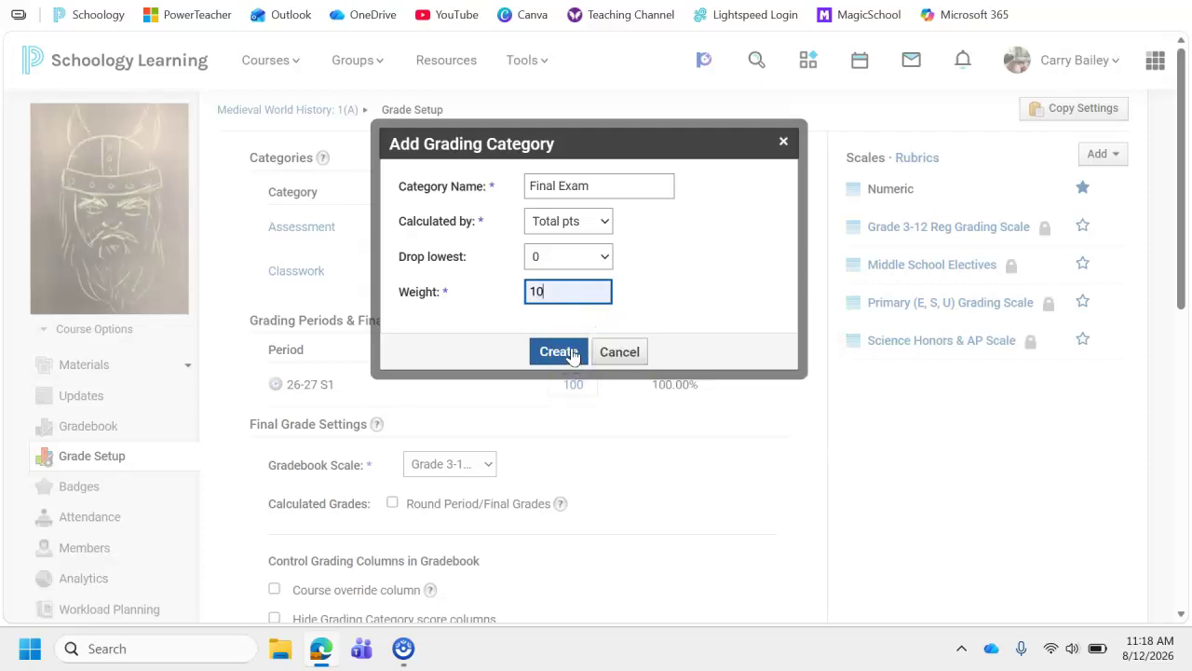
Finish creating the Final Exam category and mark Classwork as the default grading category.
{"action": "left_click", "coordinate": [565, 353]}
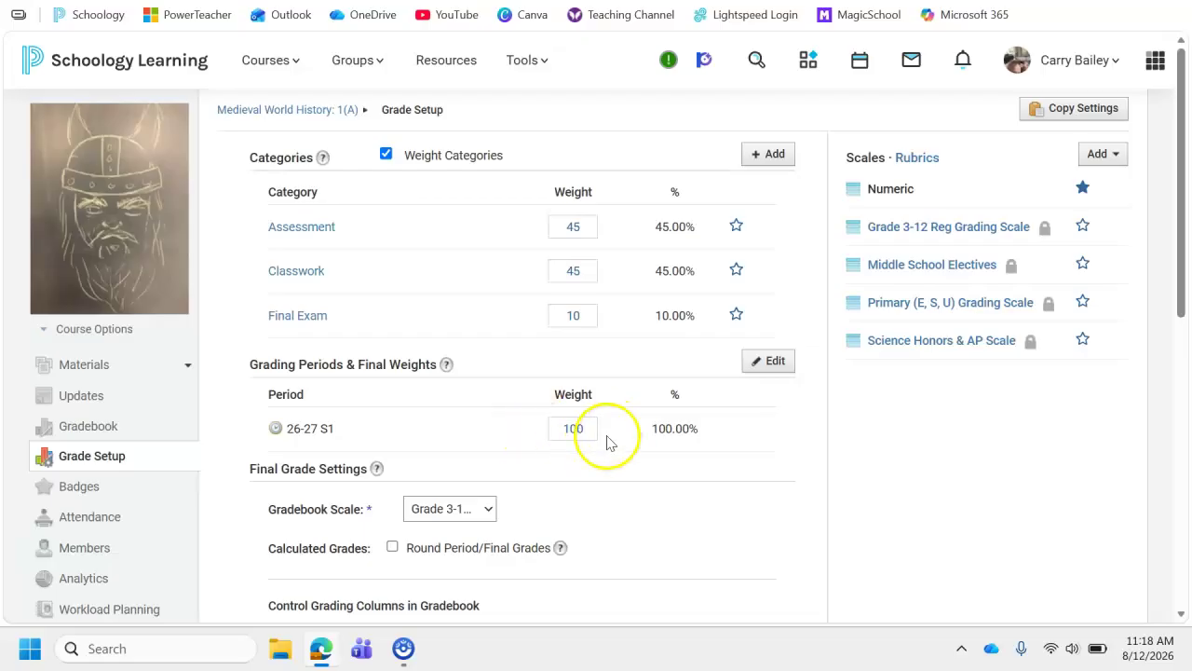
{"action": "left_click", "coordinate": [736, 272]}
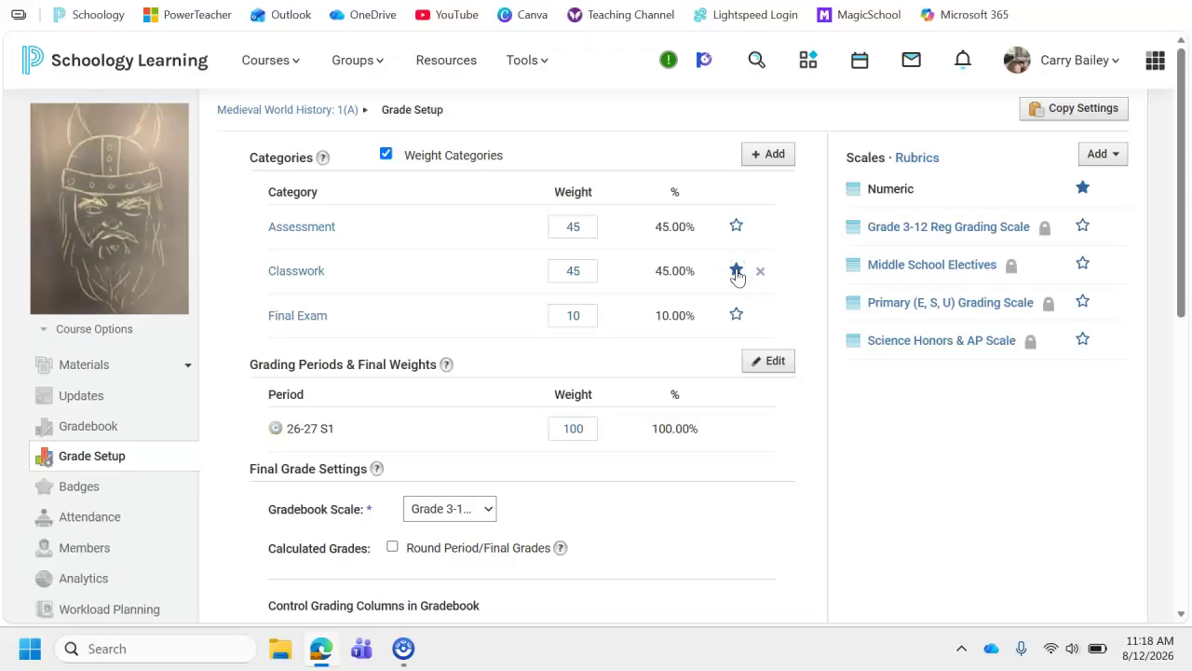
{"action": "left_click", "coordinate": [298, 273]}
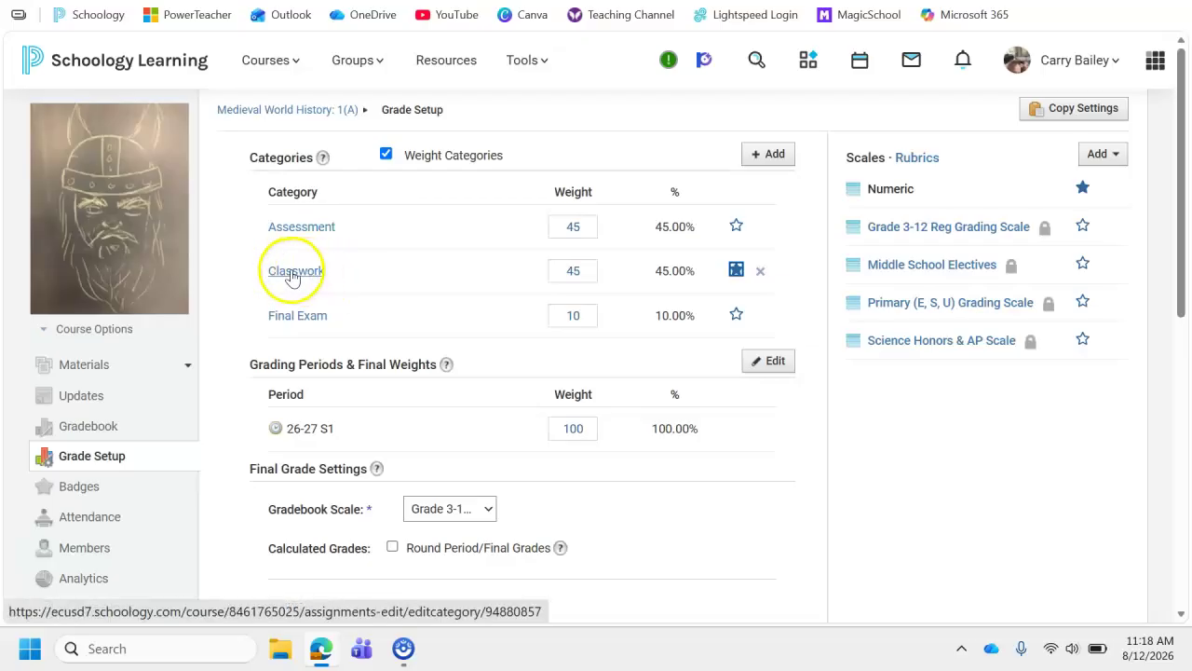
{"action": "left_click", "coordinate": [736, 273]}
Set the Gradebook Scale in Final Grade Settings to Grade 3-12 Reg Grading Scale.
{"action": "left_click_drag", "start_coordinate": [1175, 194], "coordinate": [1178, 307]}
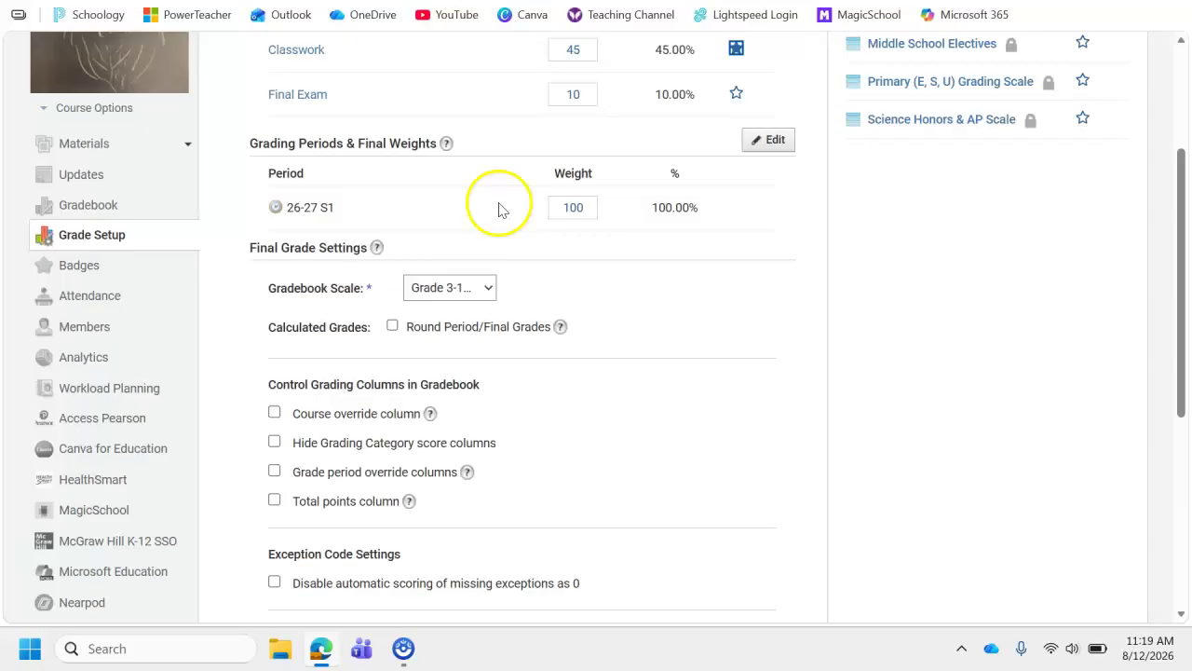
{"action": "left_click", "coordinate": [477, 291]}
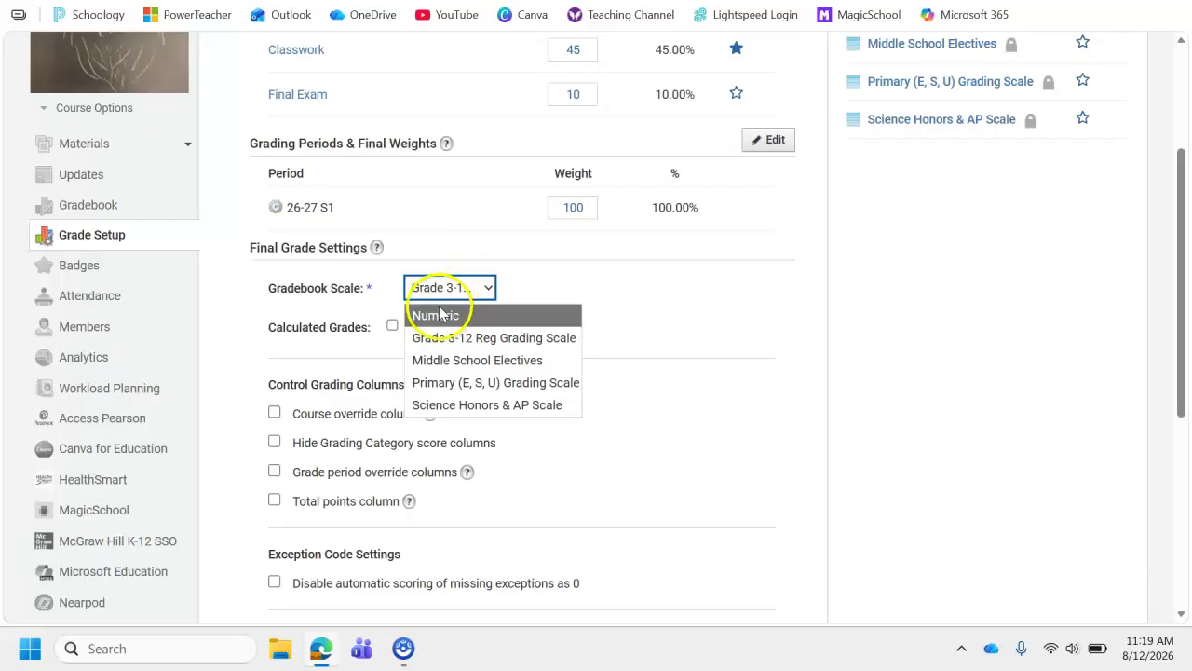
{"action": "left_click", "coordinate": [482, 338]}
{"action": "left_click", "coordinate": [448, 291]}
{"action": "left_click", "coordinate": [491, 337]}
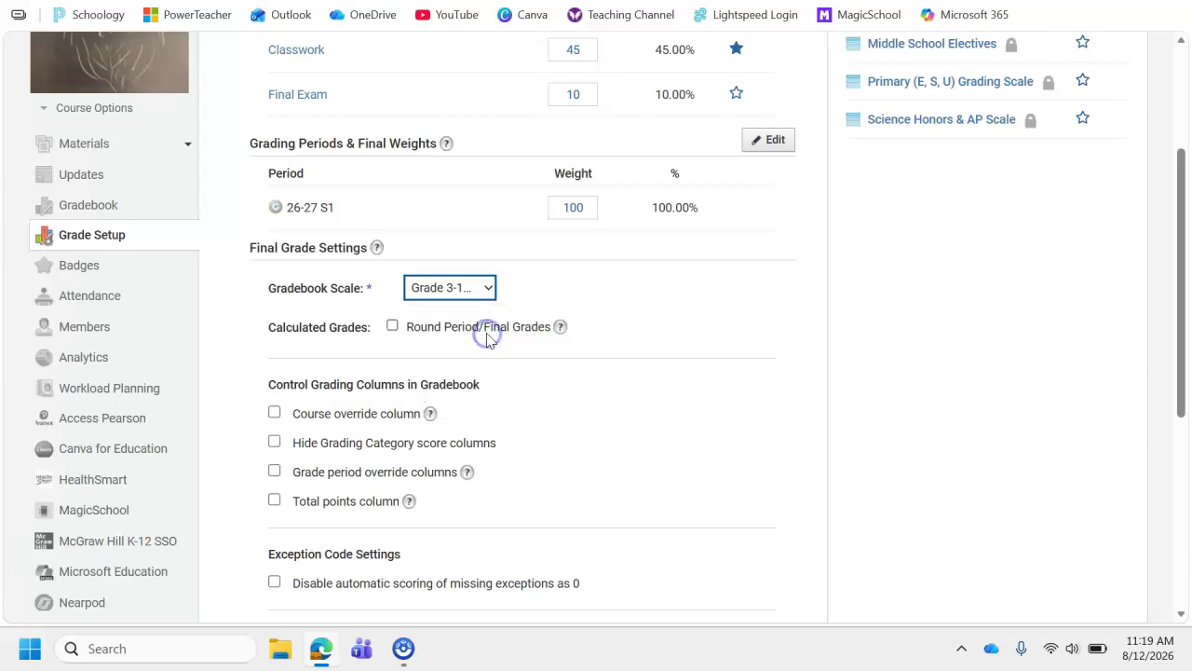
{"action": "left_click", "coordinate": [449, 288]}
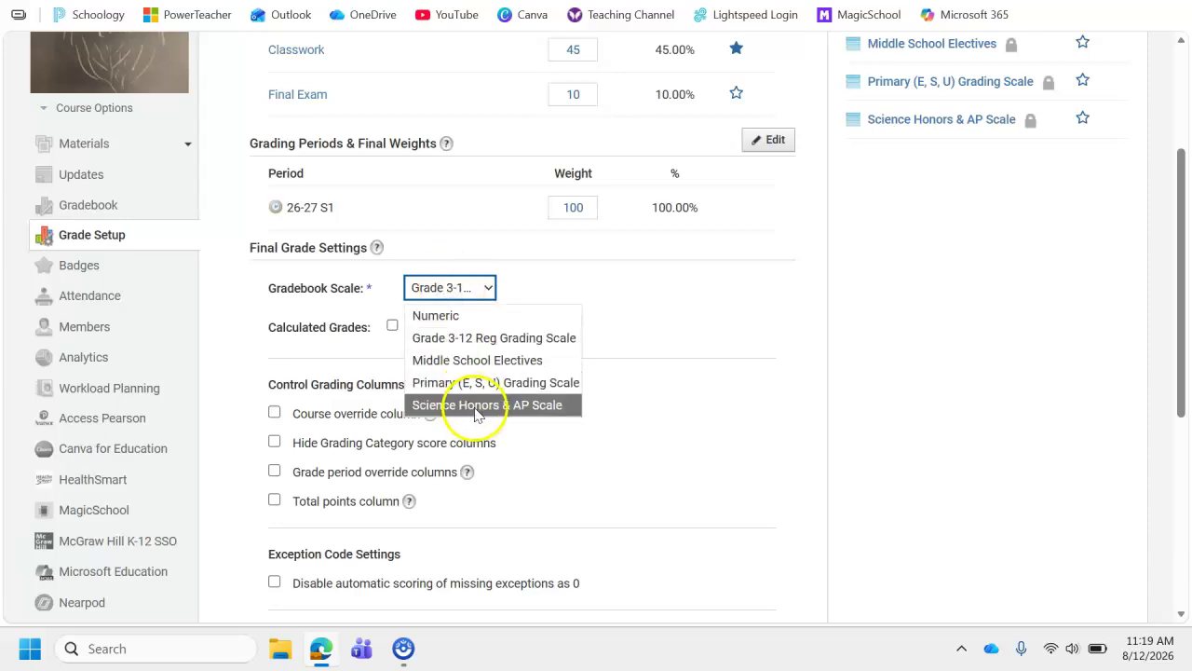
{"action": "left_click", "coordinate": [451, 288]}
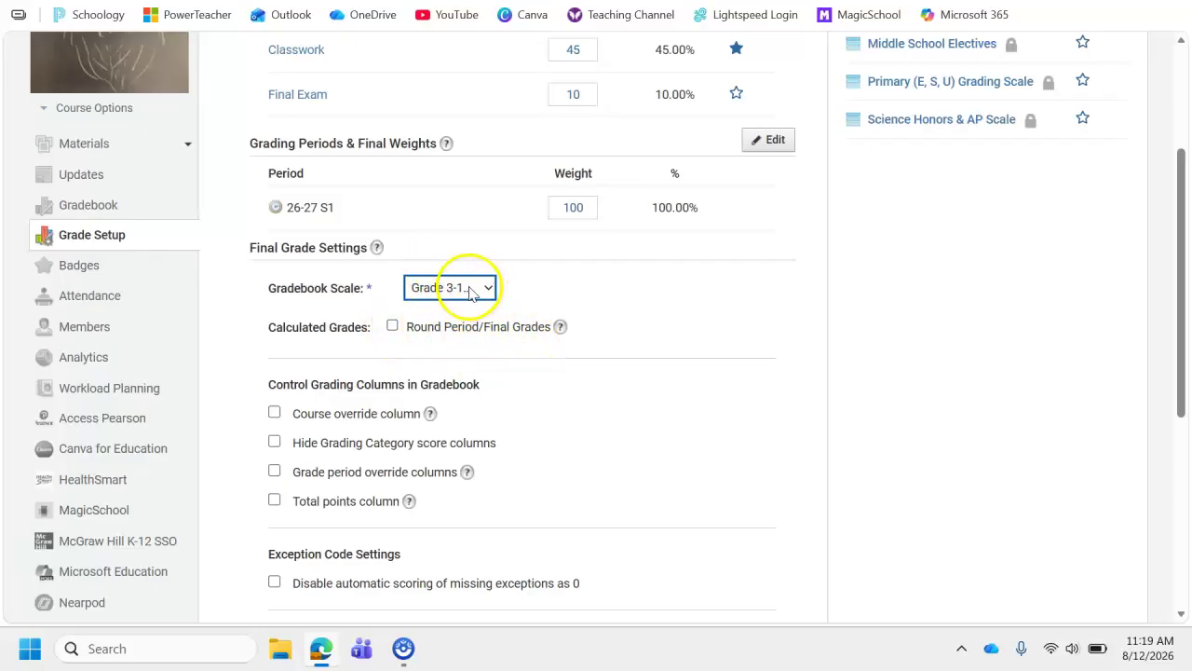
Save the grade setup changes for Medieval World History: 1(A), leaving the visibility settings unselected.
{"action": "left_click_drag", "start_coordinate": [1176, 238], "coordinate": [1175, 300]}
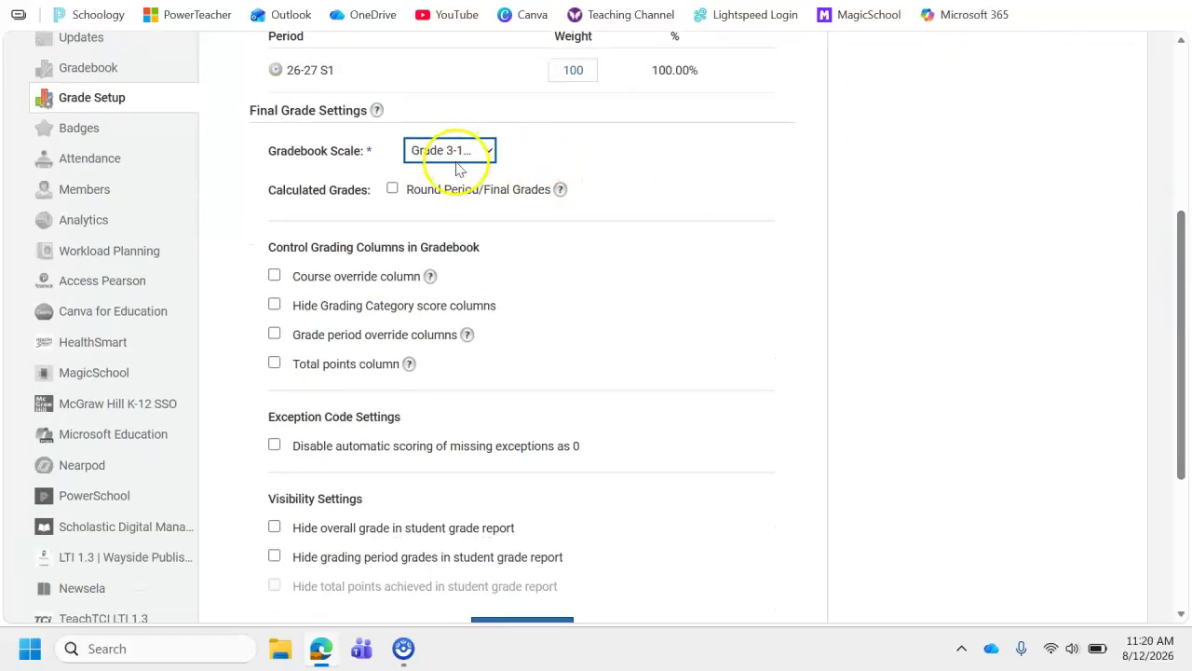
{"action": "left_click_drag", "start_coordinate": [1182, 228], "coordinate": [1183, 301]}
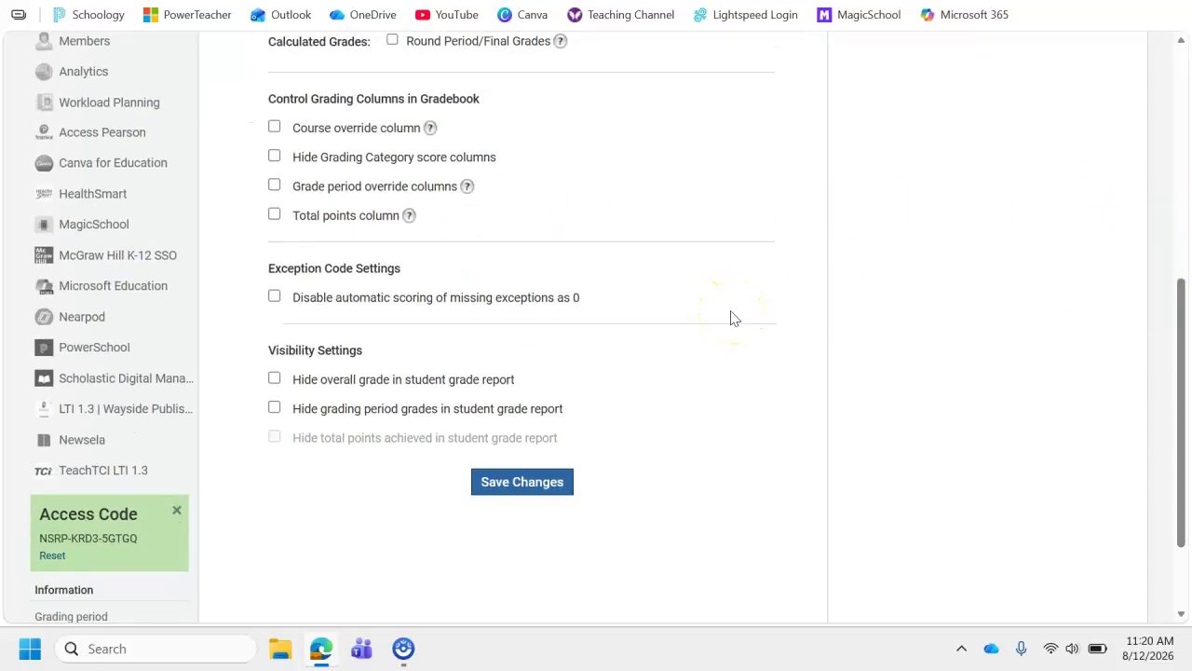
{"action": "left_click", "coordinate": [275, 378]}
{"action": "left_click", "coordinate": [519, 485]}
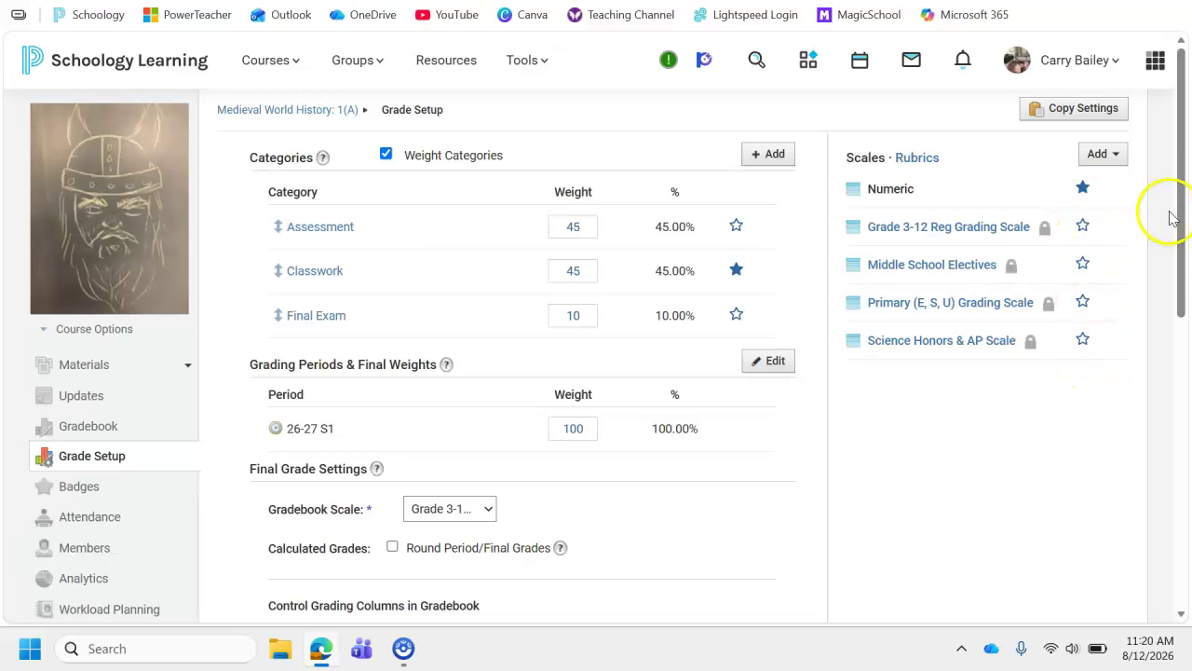
{"action": "left_click", "coordinate": [1074, 112]}
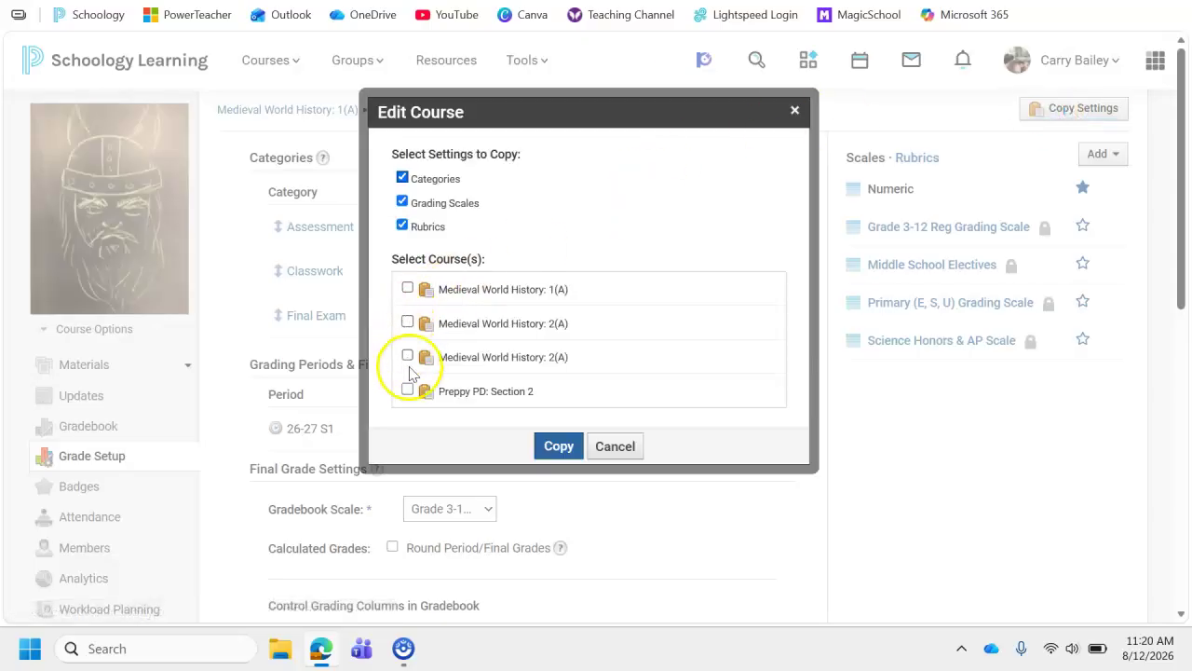
{"action": "left_click", "coordinate": [407, 323]}
{"action": "left_click", "coordinate": [408, 357]}
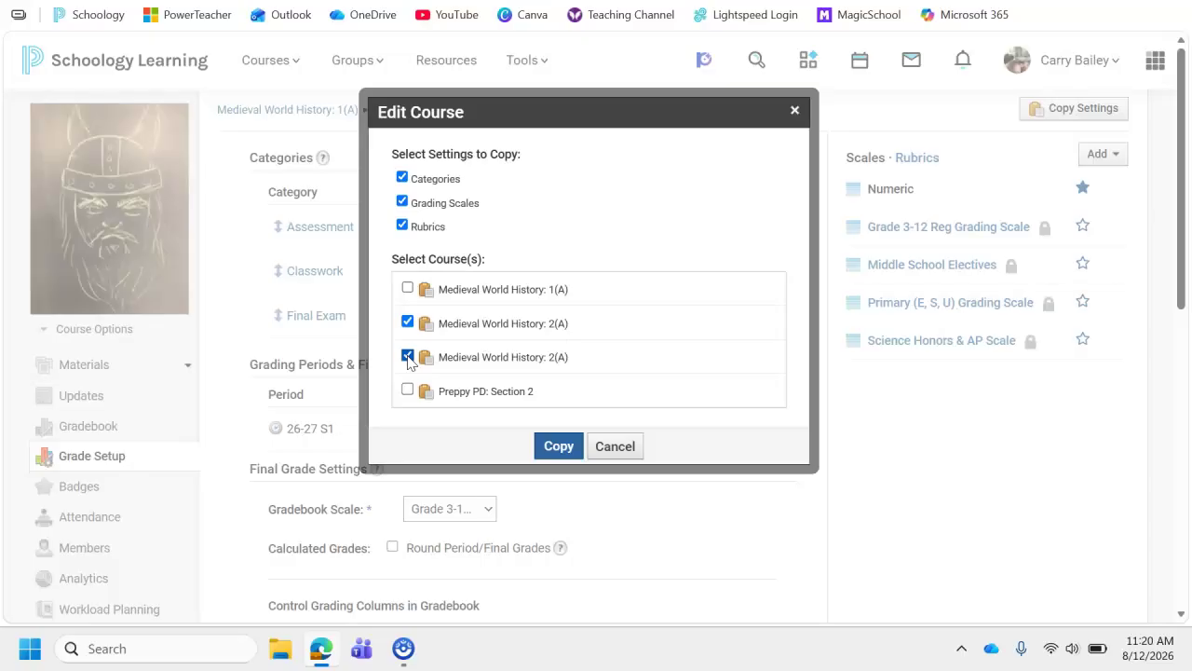
{"action": "left_click", "coordinate": [611, 448]}
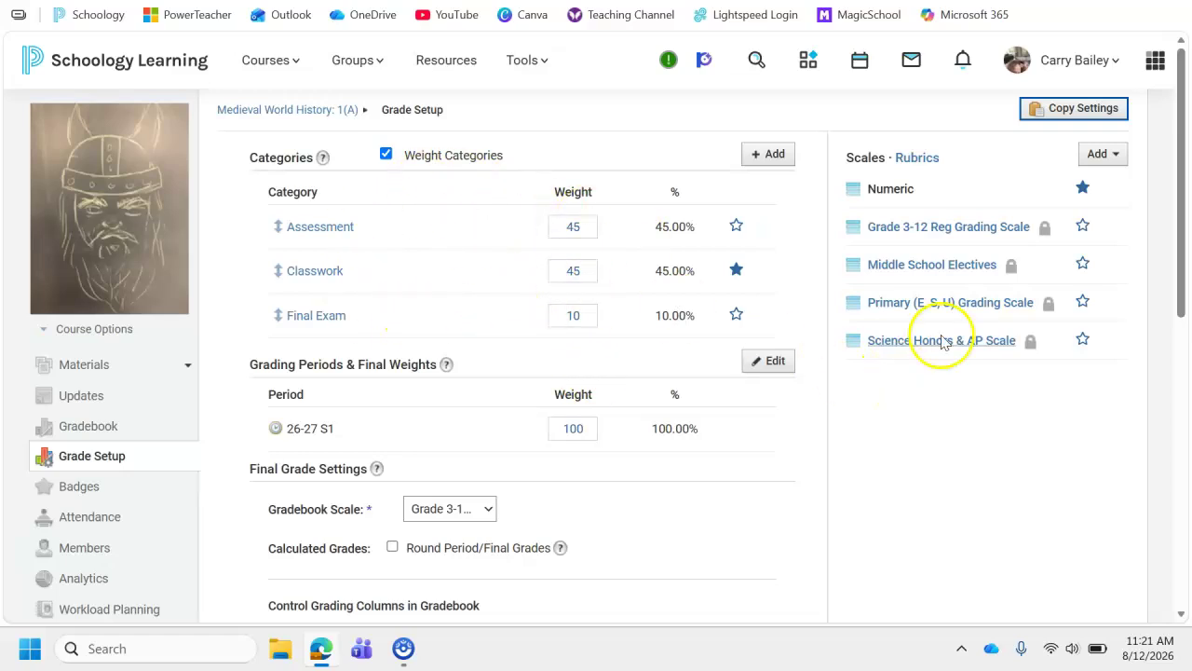
Open the Configuration page of the course's PowerSchool SIS grade sync app.
{"action": "left_click_drag", "start_coordinate": [1183, 130], "coordinate": [1179, 352]}
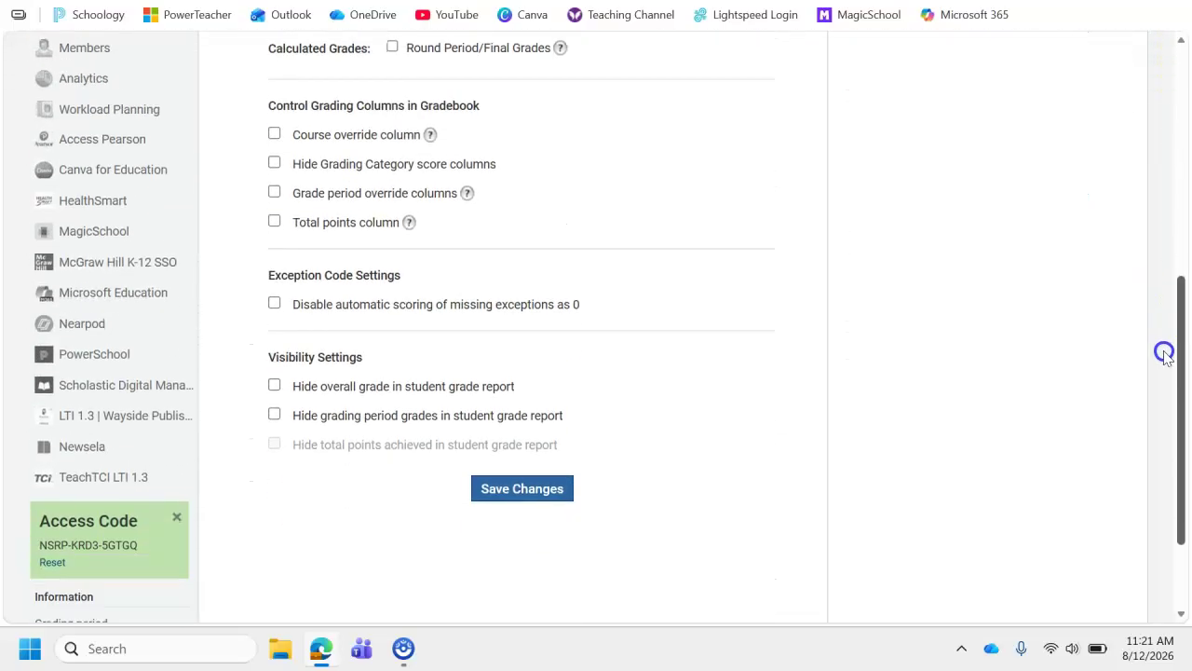
{"action": "left_click", "coordinate": [82, 357]}
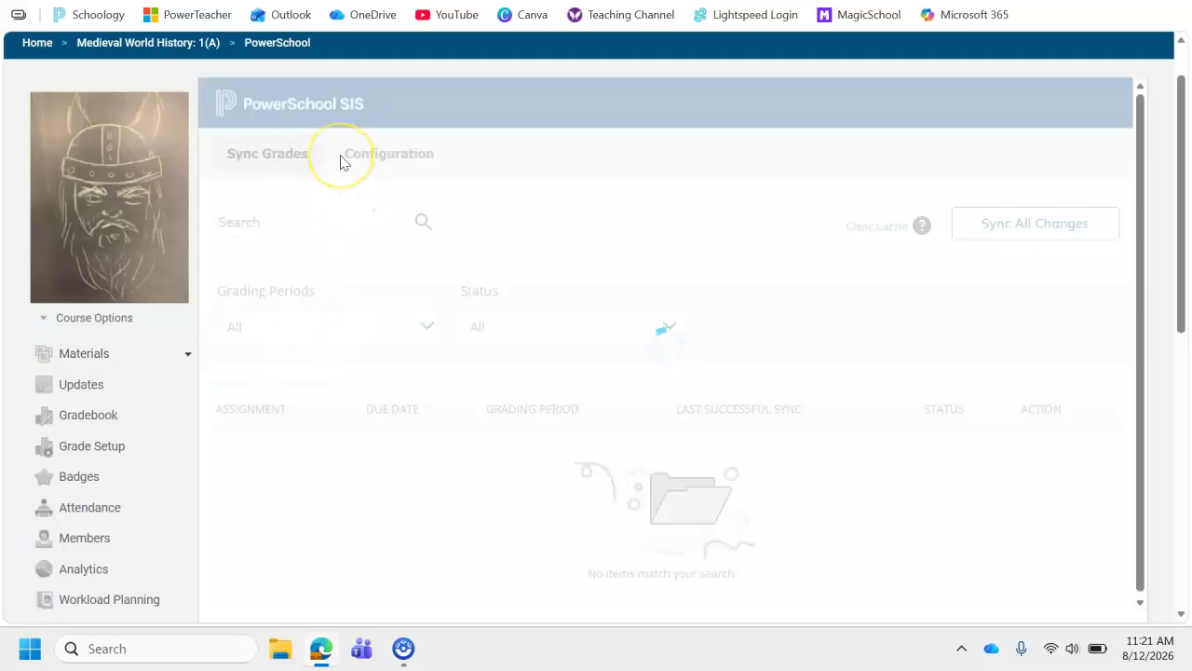
{"action": "left_click", "coordinate": [385, 158]}
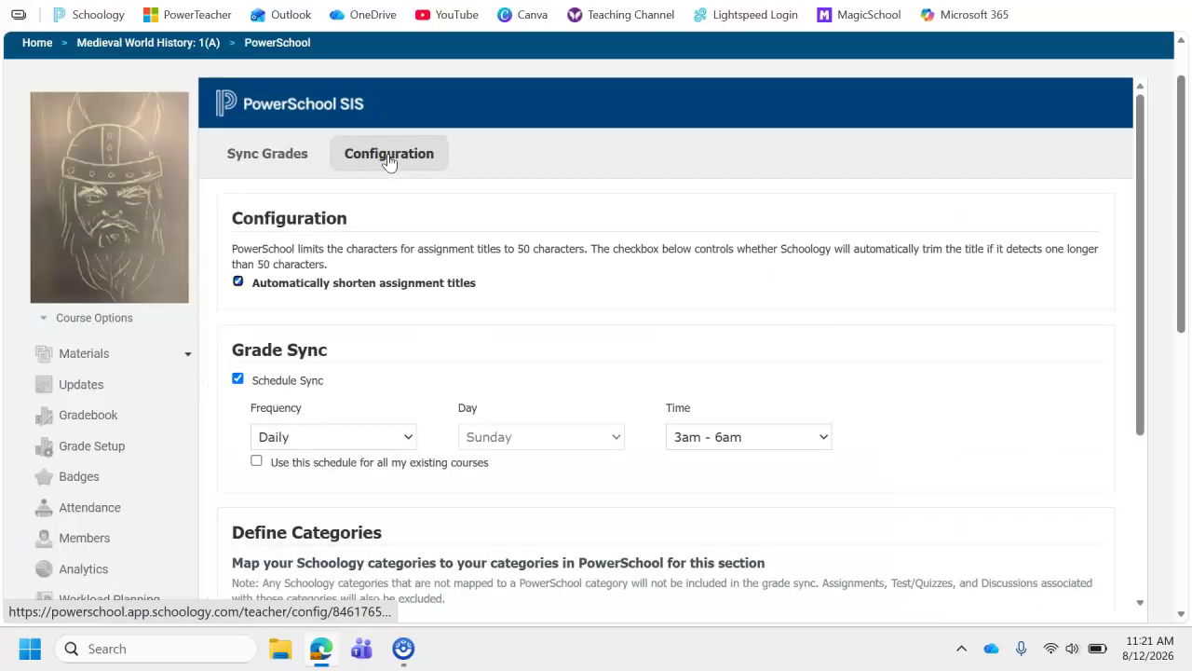
Schedule the grade sync daily at 3am - 6am and use this schedule for all existing courses.
{"action": "left_click_drag", "start_coordinate": [1141, 140], "coordinate": [1143, 268]}
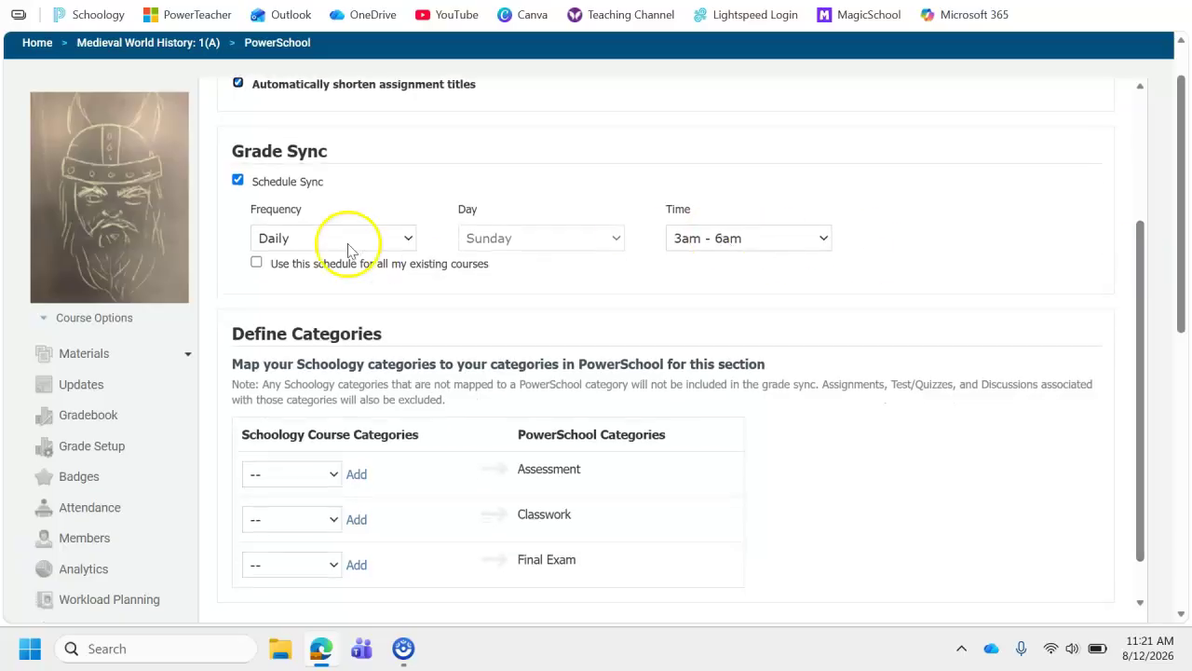
{"action": "left_click", "coordinate": [237, 181]}
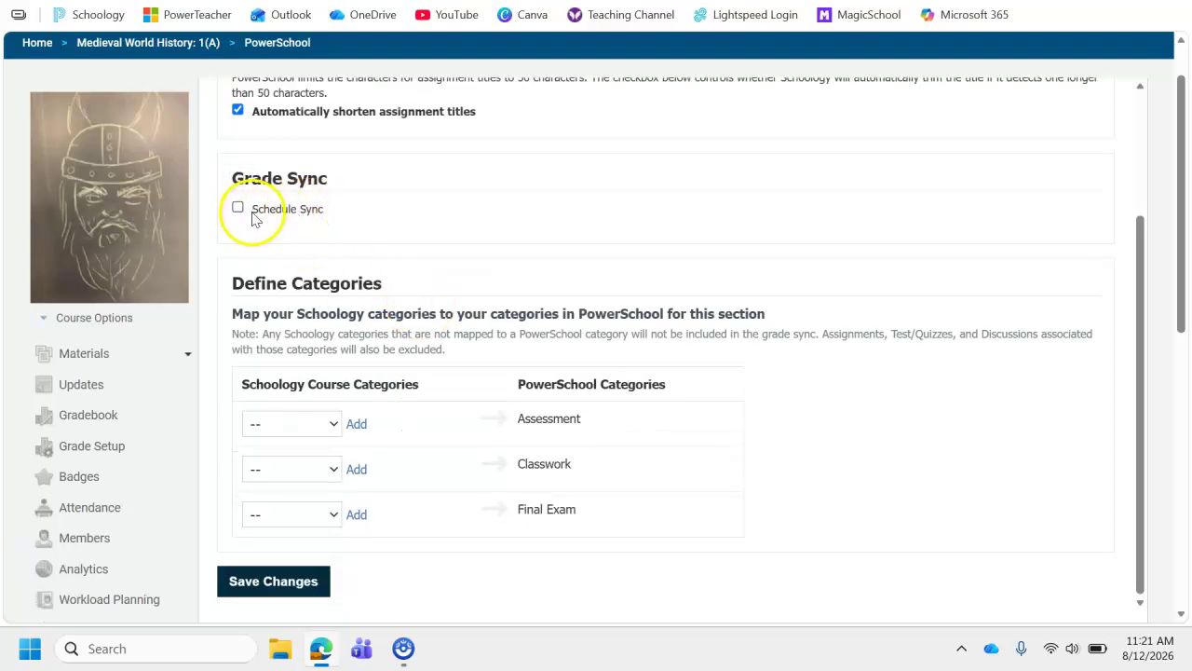
{"action": "left_click", "coordinate": [238, 207]}
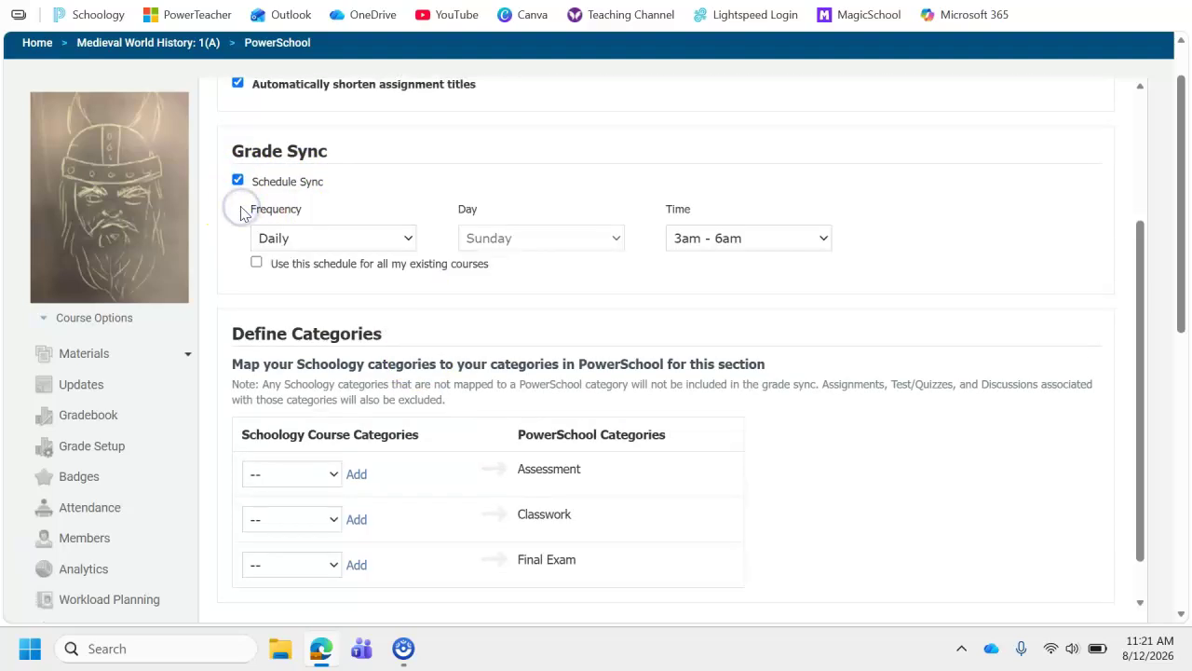
{"action": "left_click", "coordinate": [342, 232]}
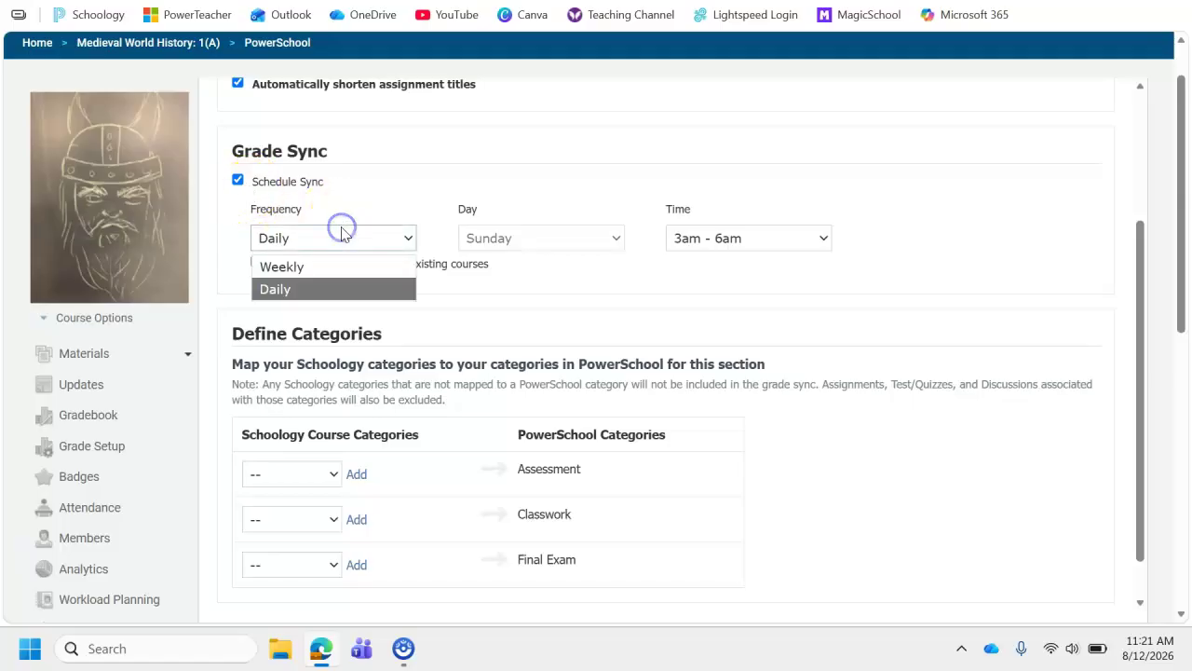
{"action": "left_click", "coordinate": [285, 290]}
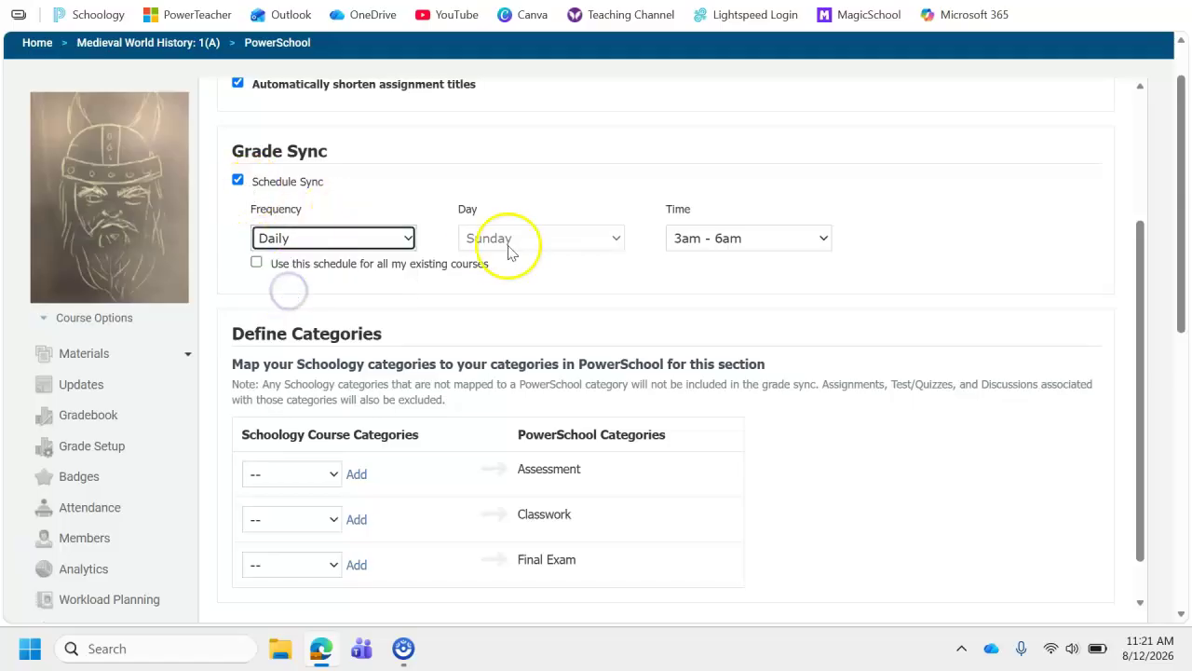
{"action": "left_click", "coordinate": [760, 247]}
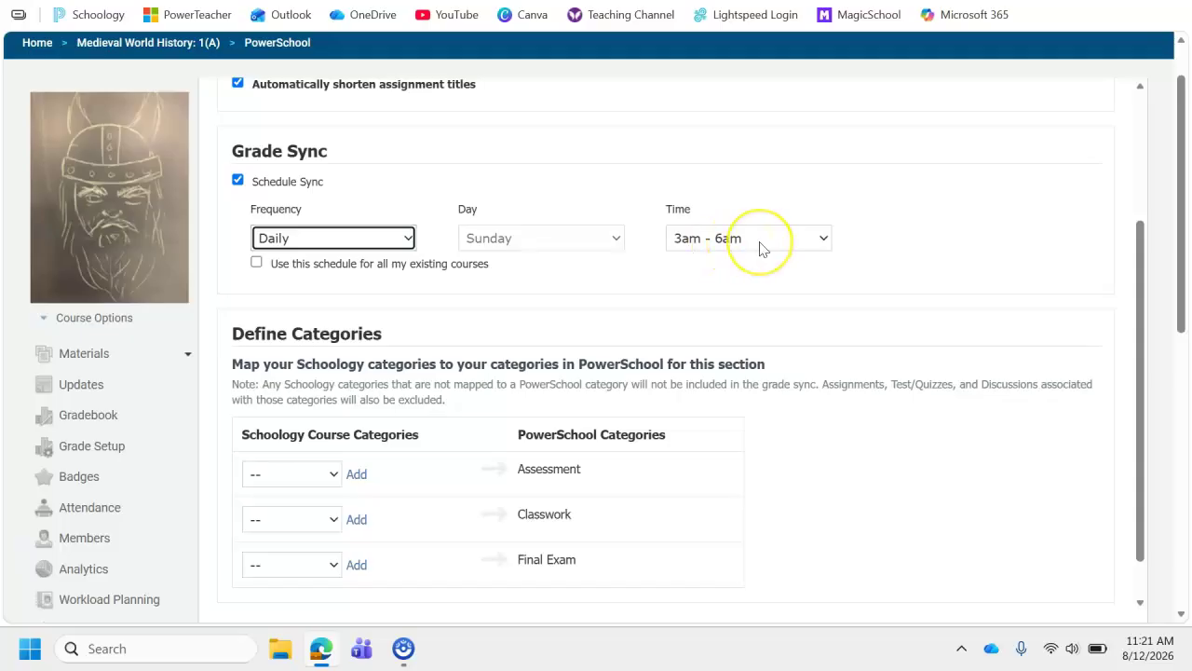
{"action": "left_click", "coordinate": [257, 264]}
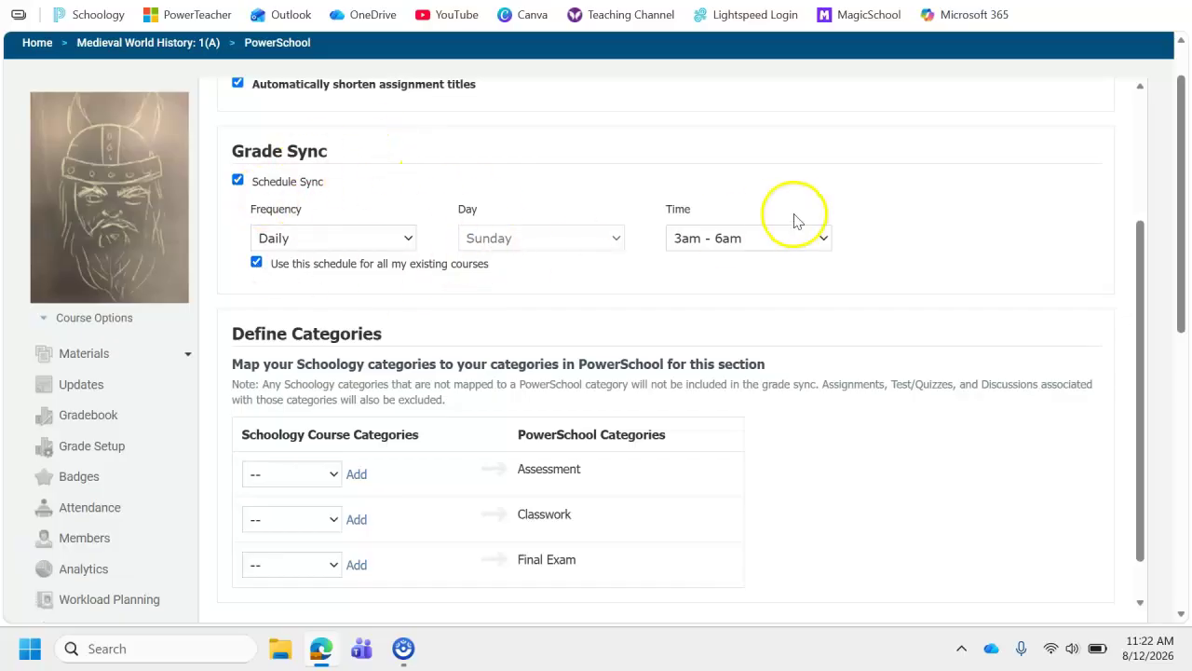
Map the Schoology categories Assessment, Classwork and Final Exam to the PowerSchool categories of the same names.
{"action": "left_click", "coordinate": [1145, 253]}
{"action": "left_click_drag", "start_coordinate": [1145, 253], "coordinate": [1144, 279]}
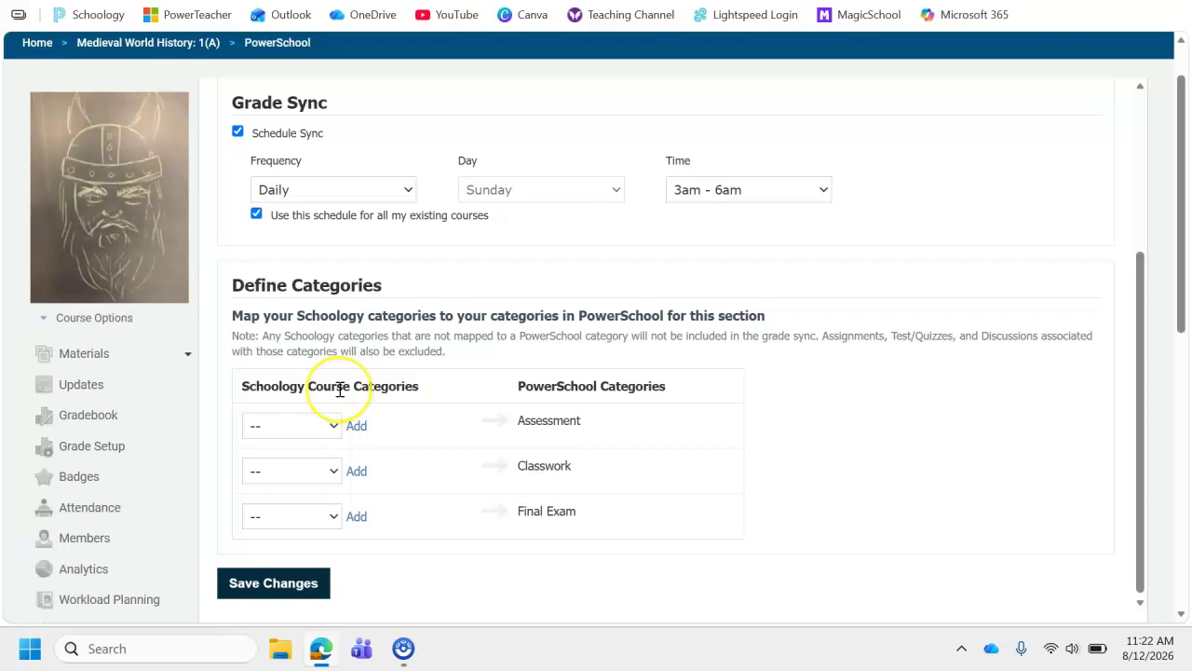
{"action": "left_click", "coordinate": [307, 427]}
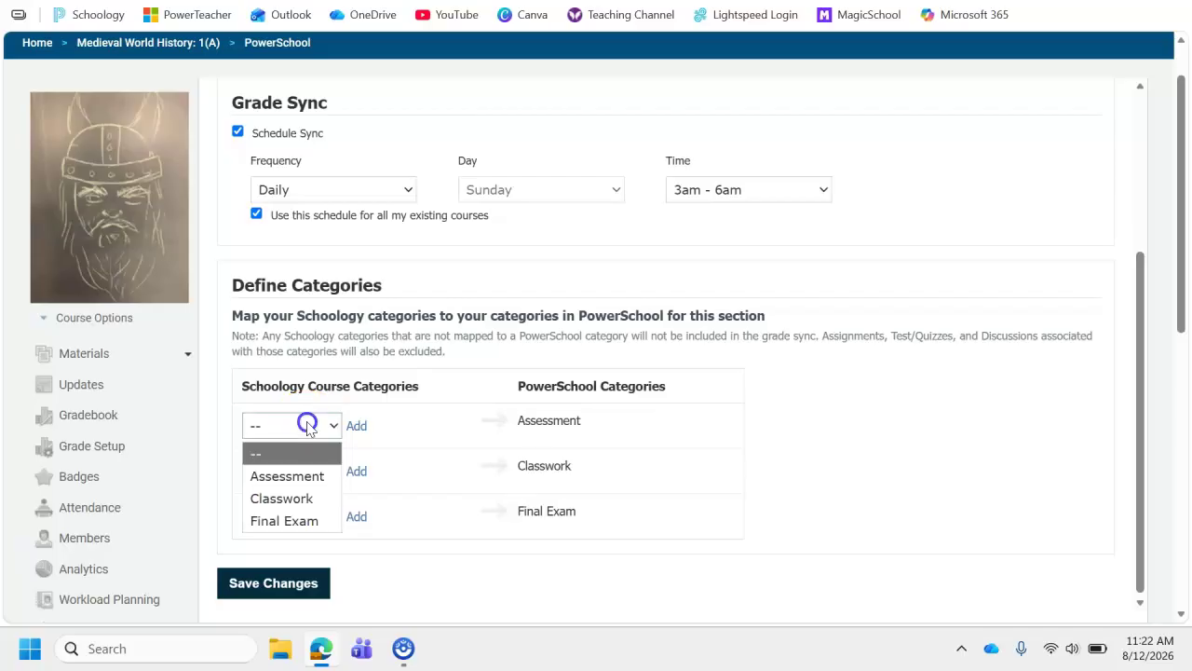
{"action": "left_click", "coordinate": [309, 476]}
{"action": "left_click", "coordinate": [310, 472]}
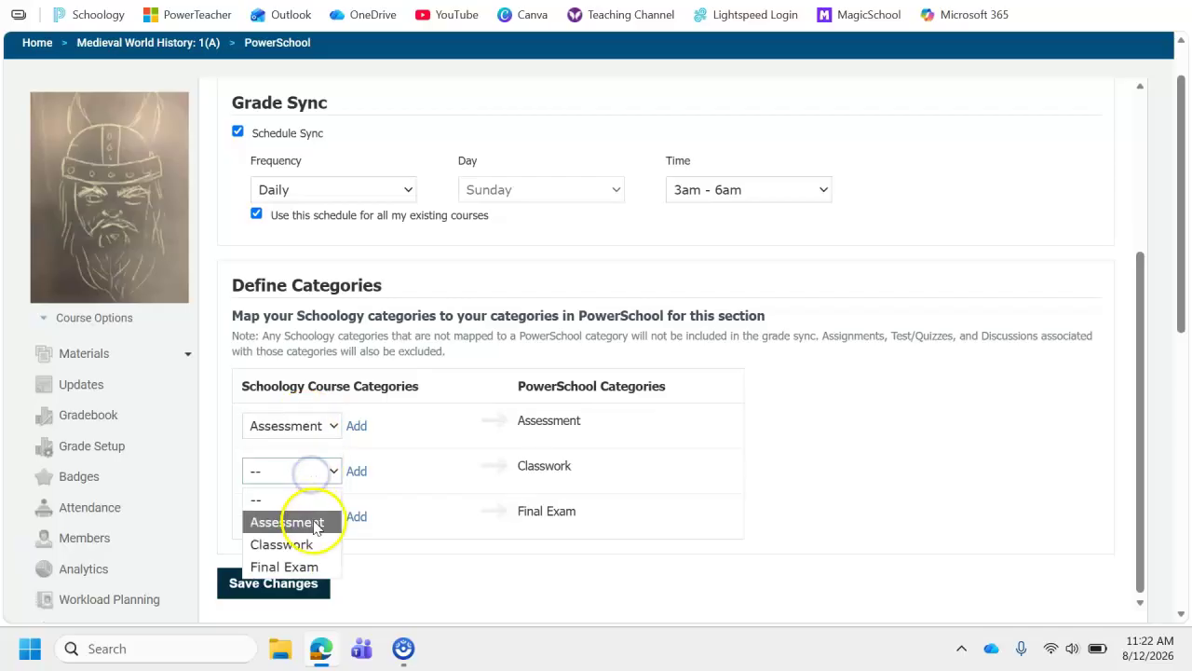
{"action": "left_click", "coordinate": [300, 544]}
{"action": "left_click", "coordinate": [310, 516]}
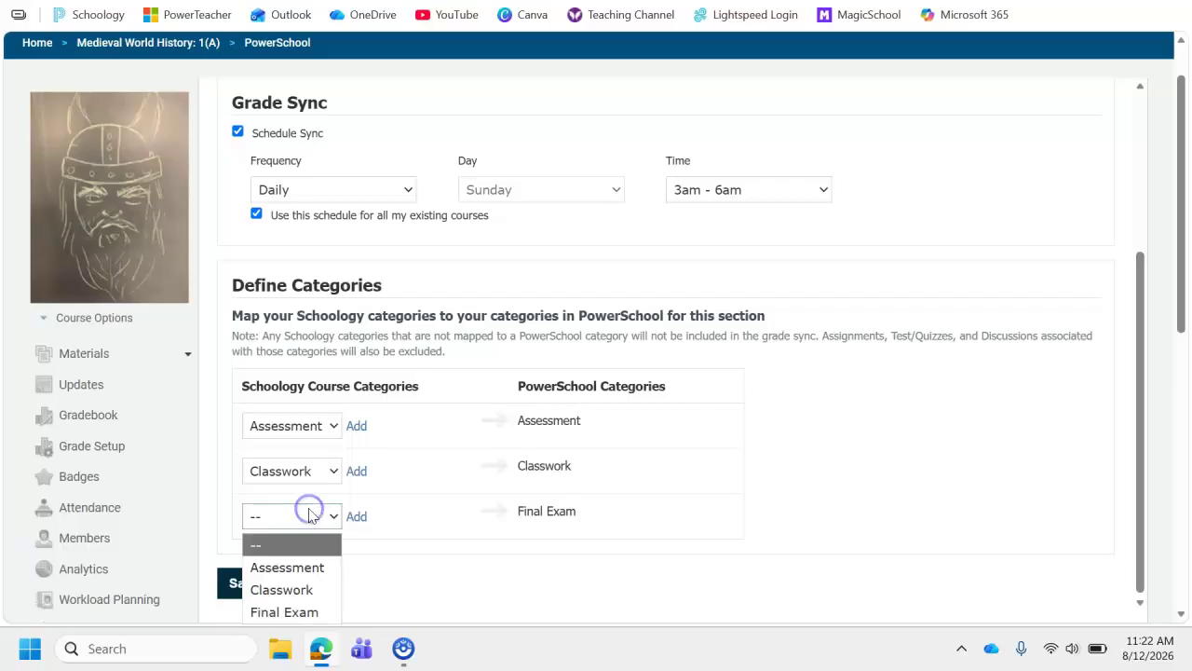
{"action": "left_click", "coordinate": [303, 611]}
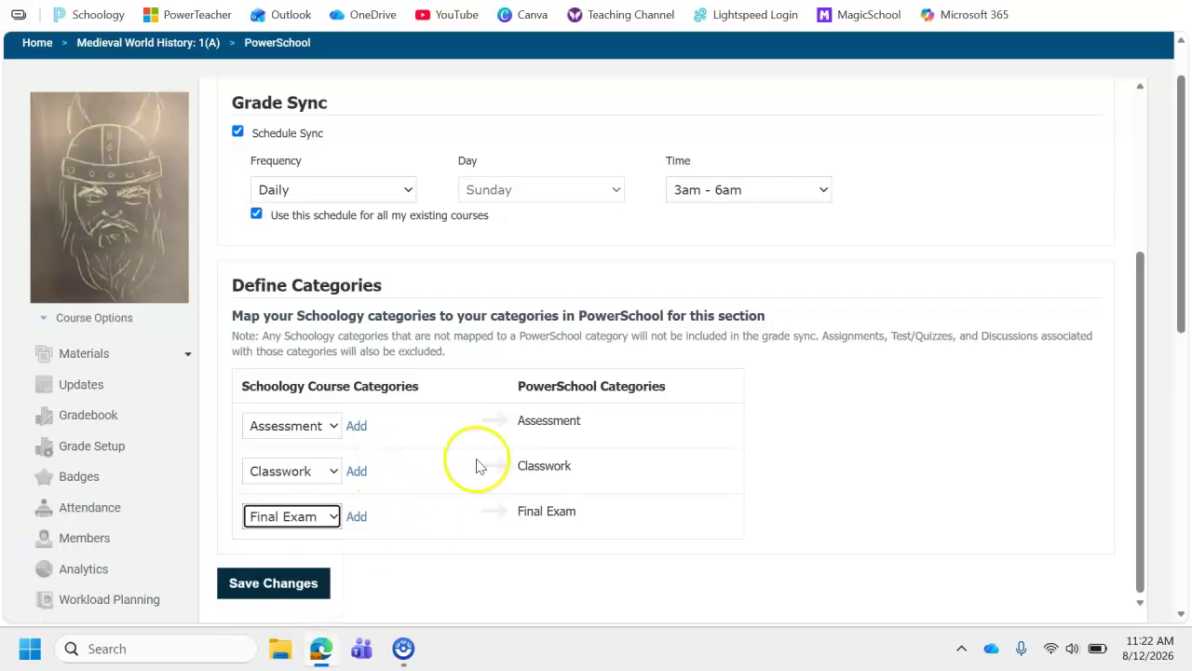
Save the PowerSchool sync configuration and review the saved category mappings.
{"action": "left_click", "coordinate": [1180, 245]}
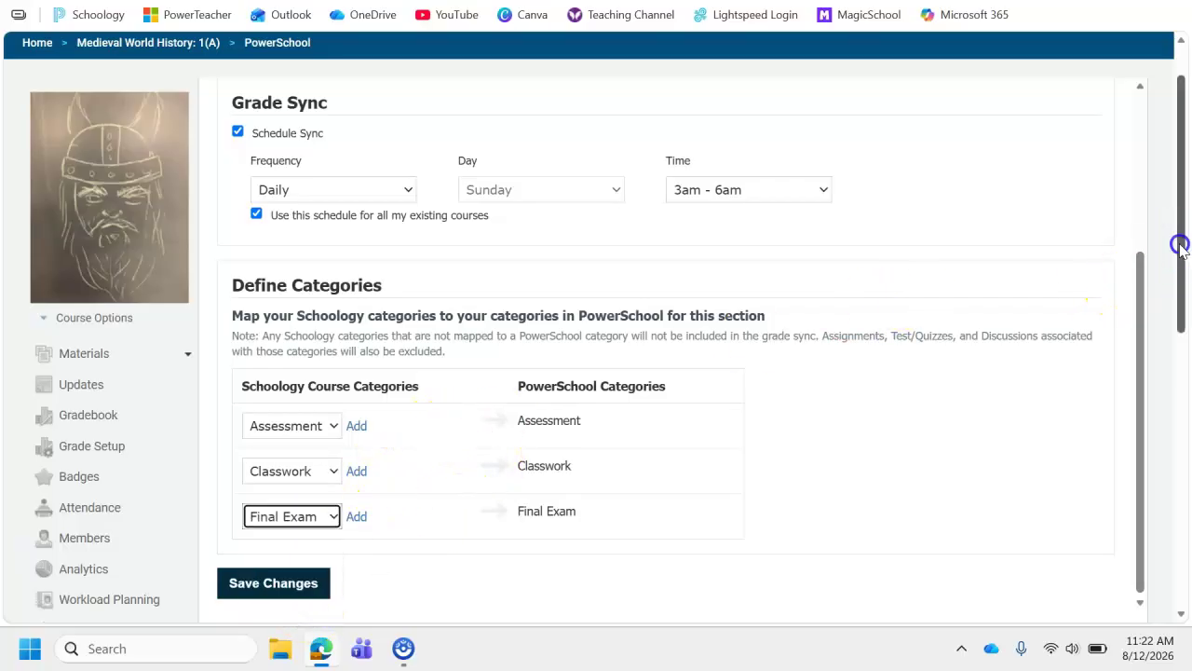
{"action": "left_click_drag", "start_coordinate": [1180, 245], "coordinate": [1179, 306]}
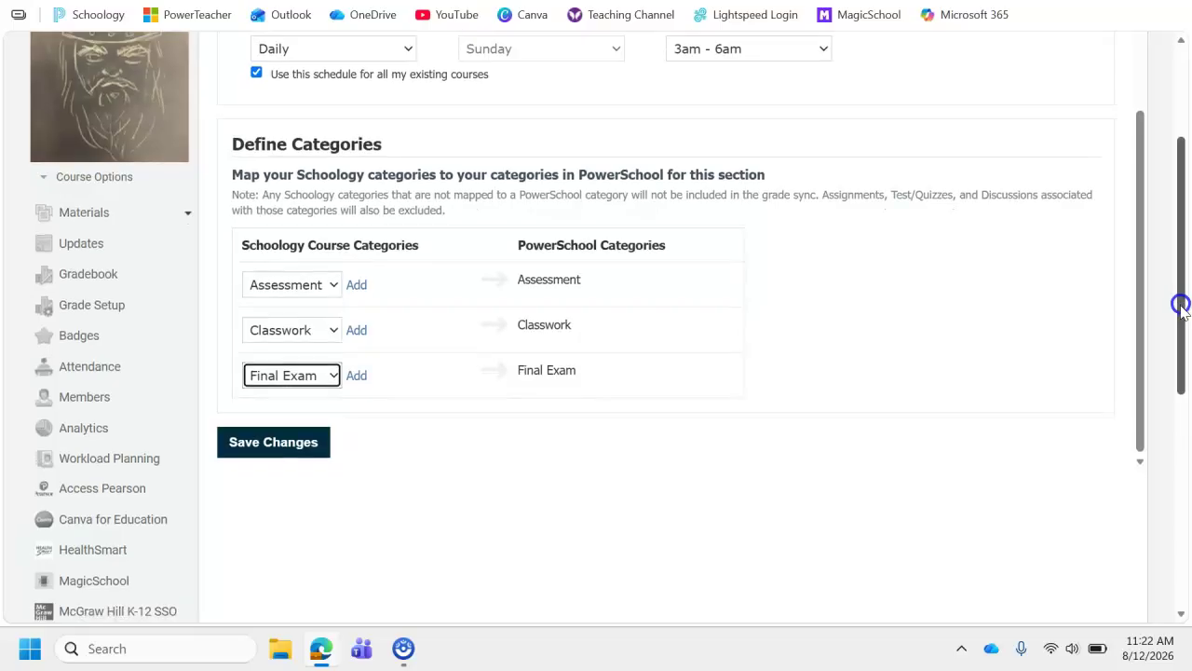
{"action": "left_click", "coordinate": [308, 445]}
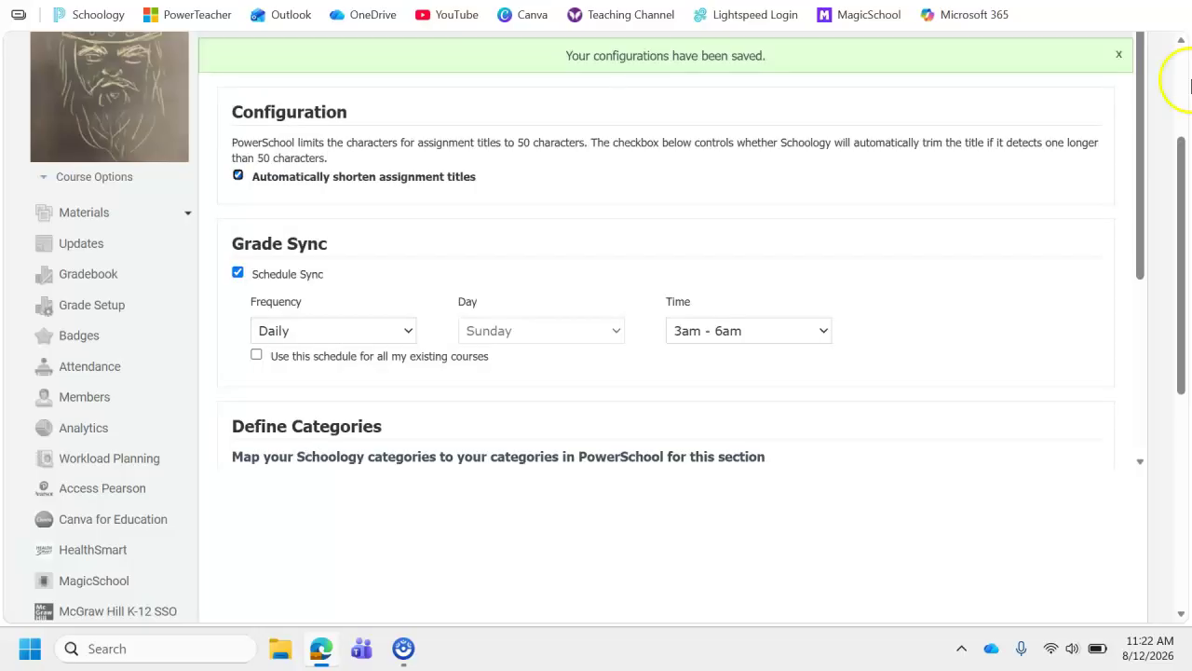
{"action": "left_click_drag", "start_coordinate": [1148, 80], "coordinate": [1140, 310]}
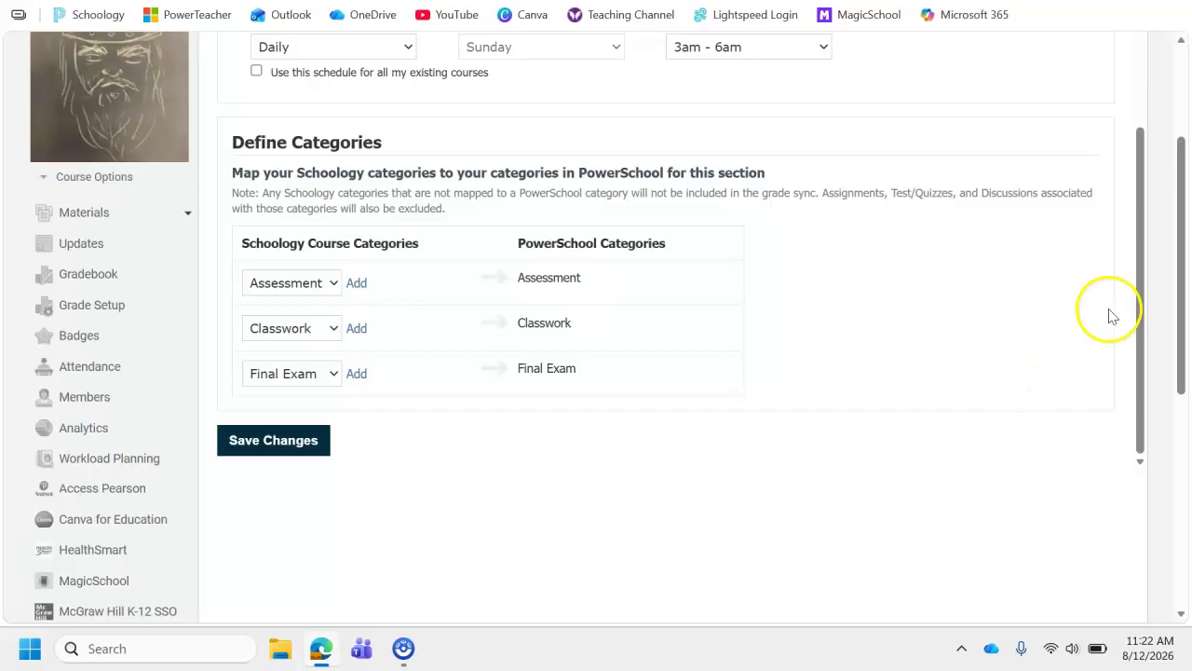
{"action": "left_click_drag", "start_coordinate": [1184, 311], "coordinate": [1171, 183]}
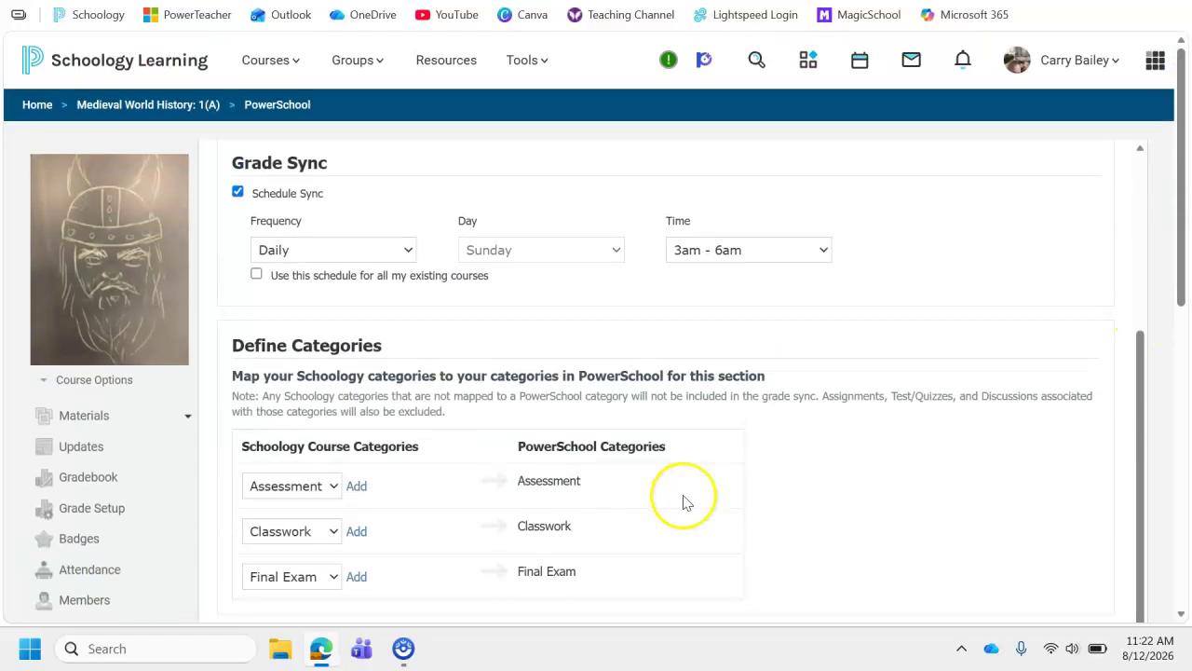